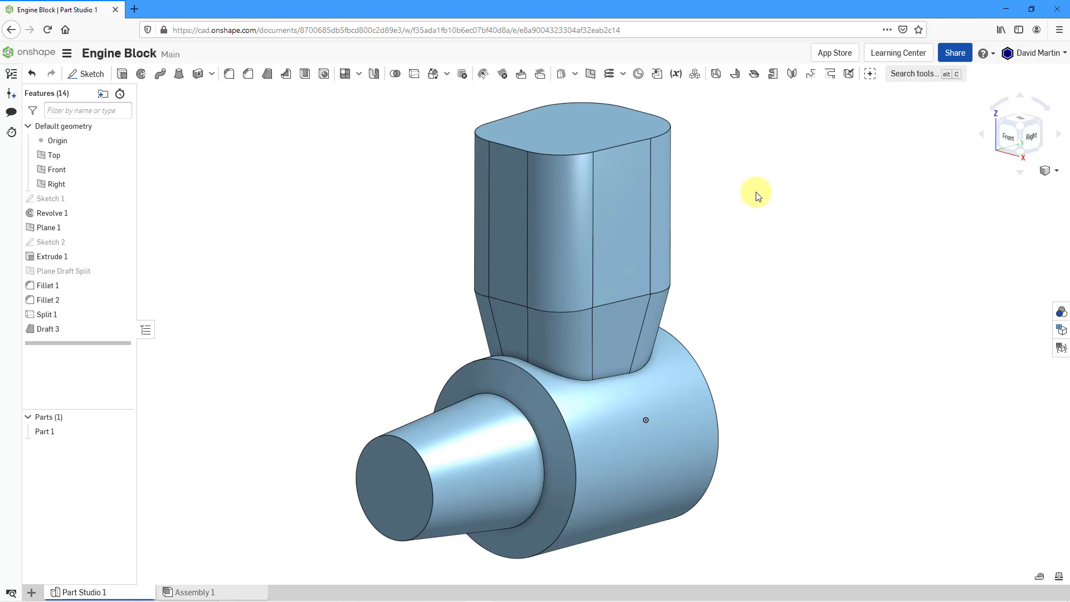
- Start a new sketch on the block's top face
click(92, 75)
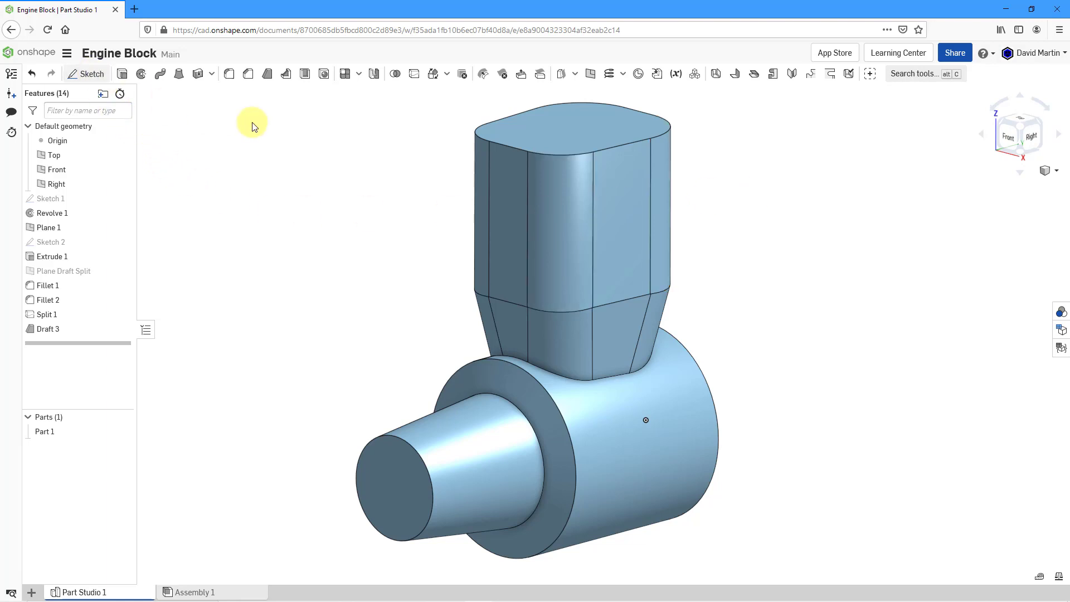
click(554, 127)
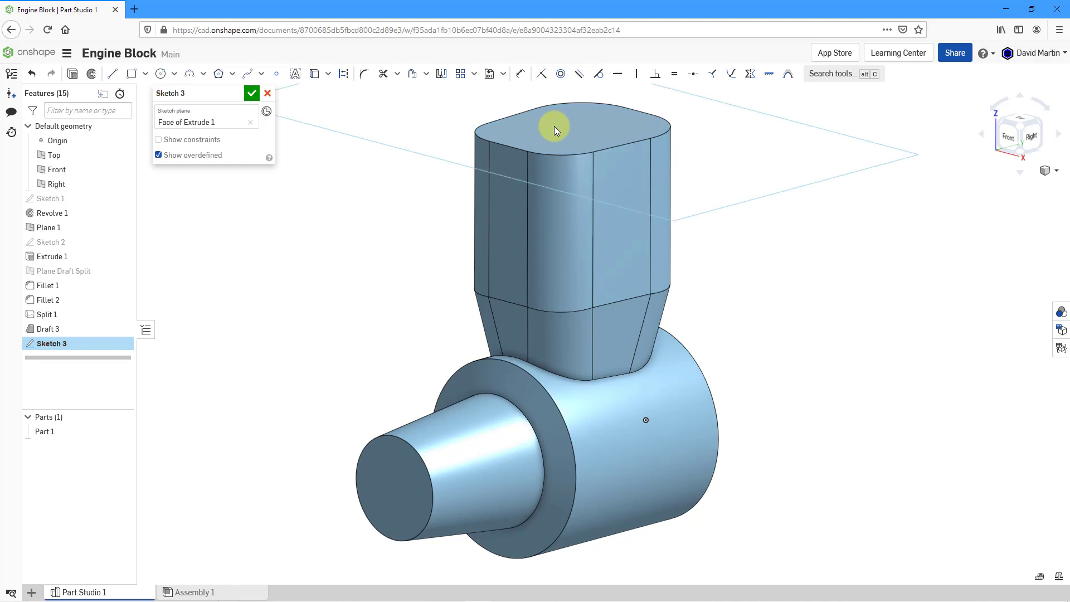
right_drag(554, 126, 543, 213)
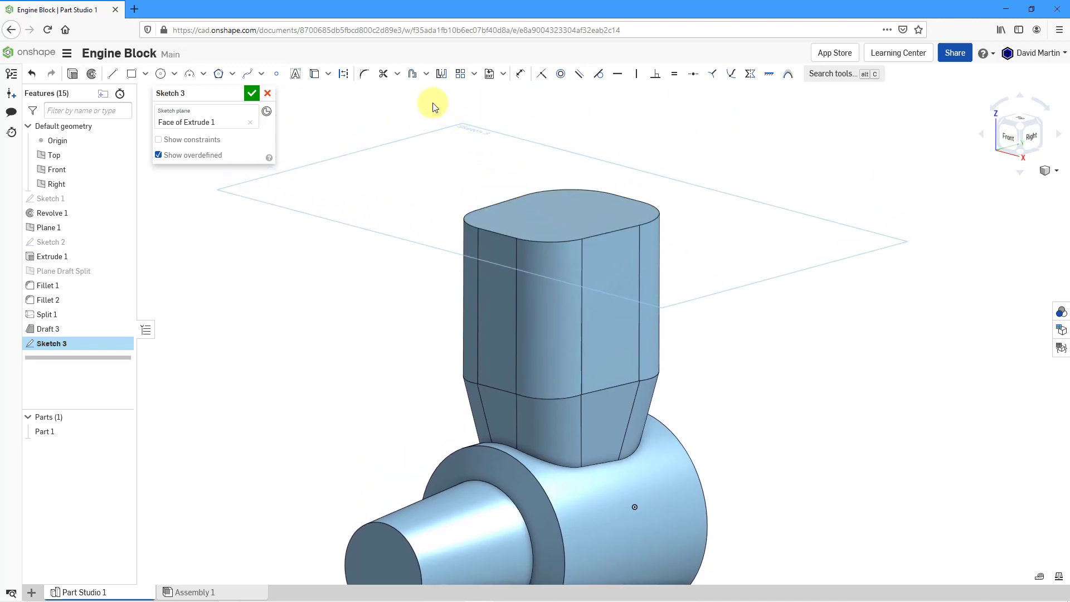
- Offset the top face's outline 2 in outward and finish Sketch 3
click(413, 77)
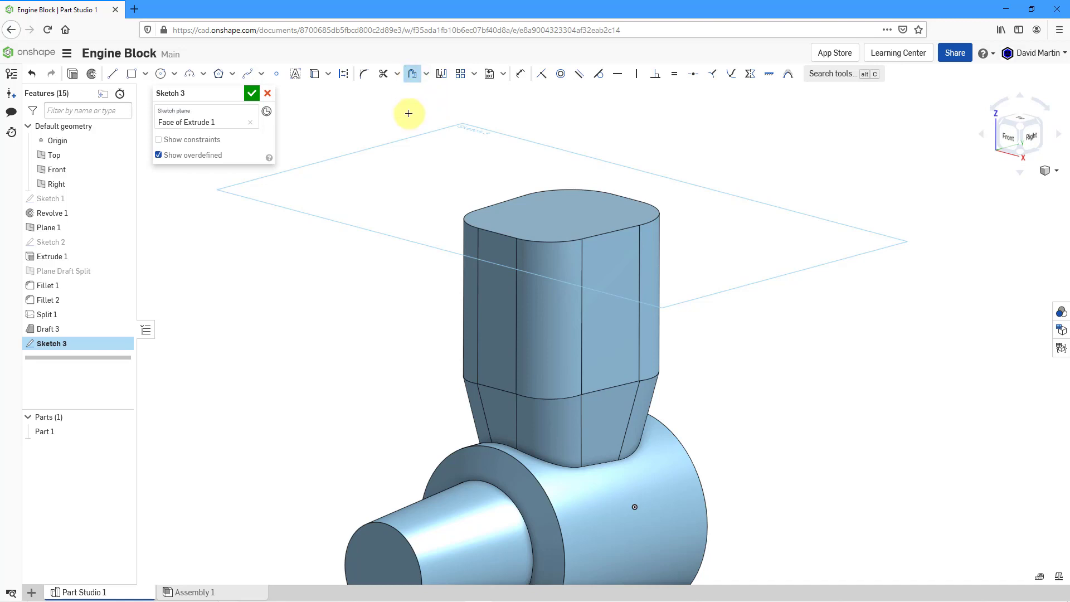
click(556, 219)
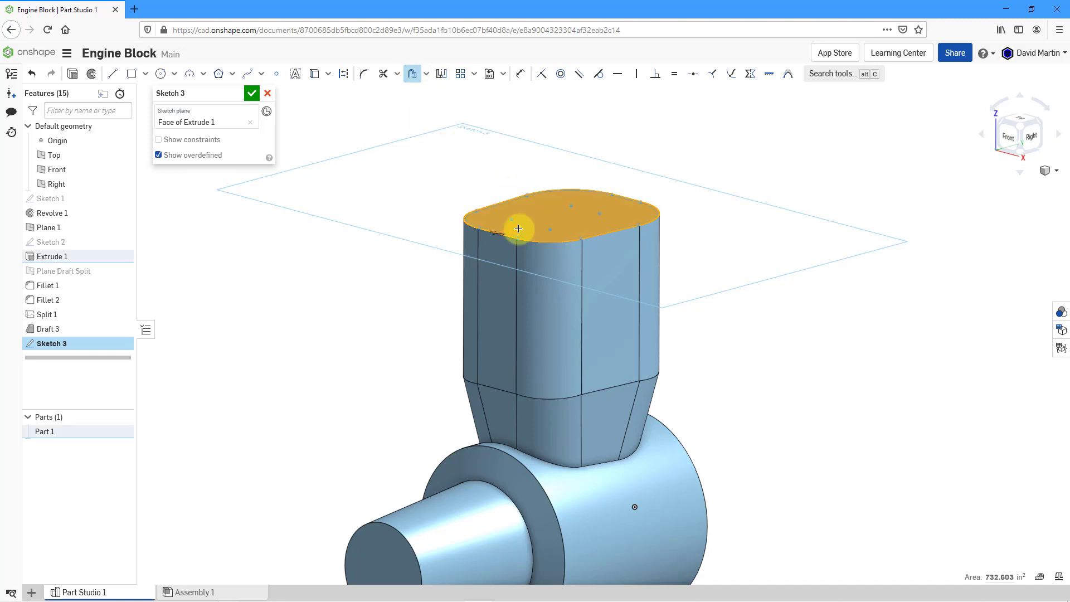
key(Down)
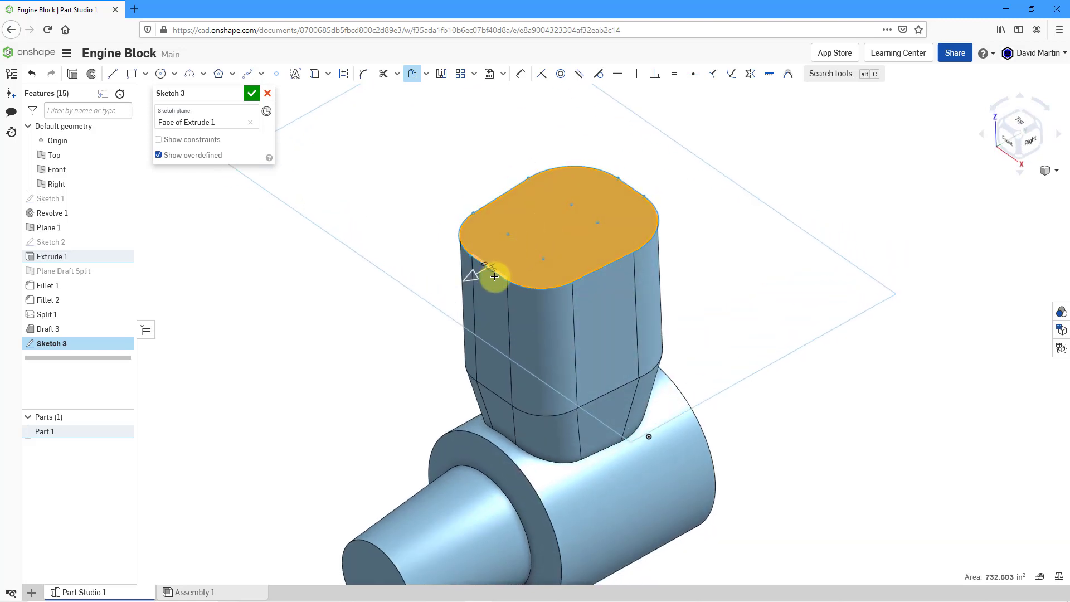
scroll(490, 290, down, 3)
scroll(499, 278, up, 6)
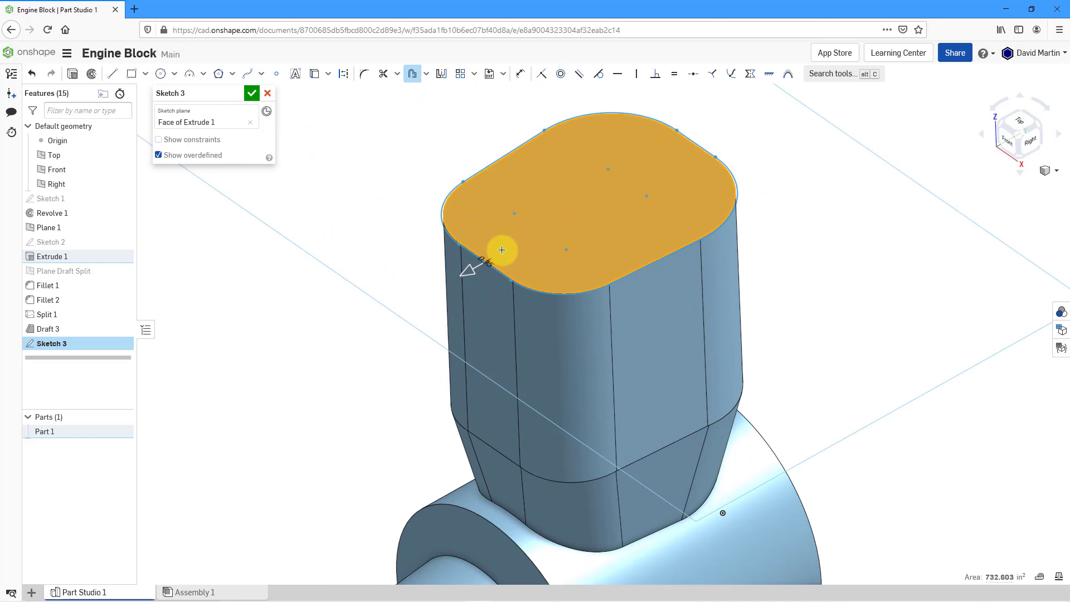
scroll(503, 234, up, 5)
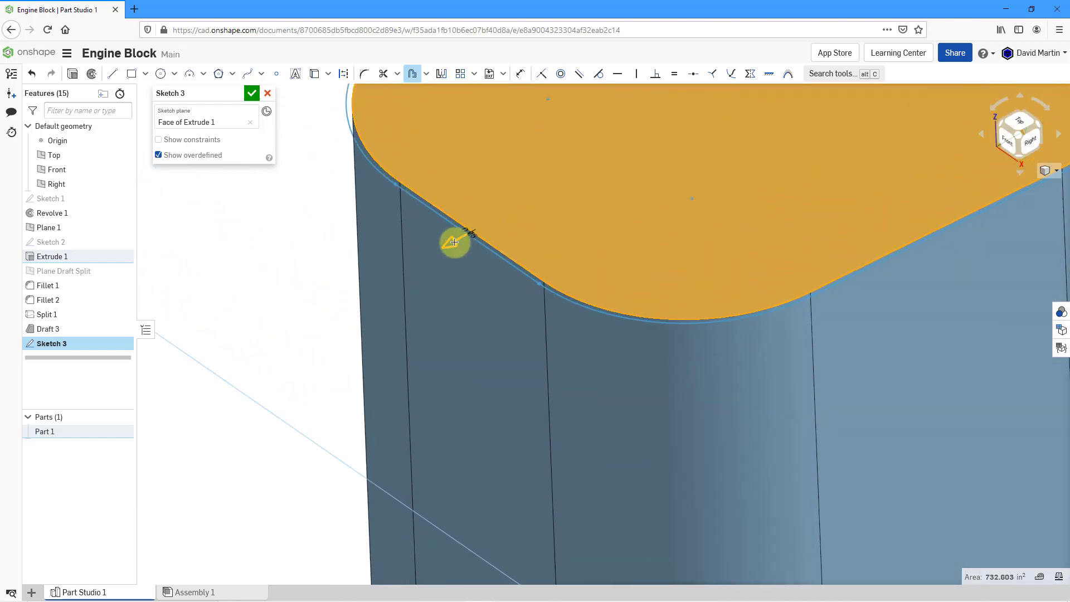
drag(454, 242, 427, 252)
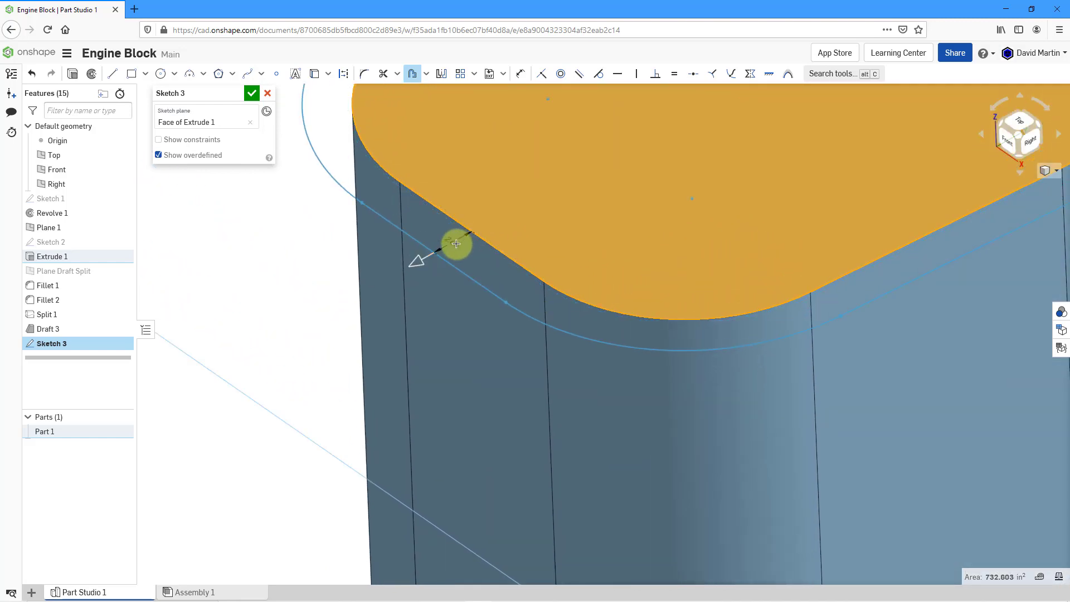
click(433, 242)
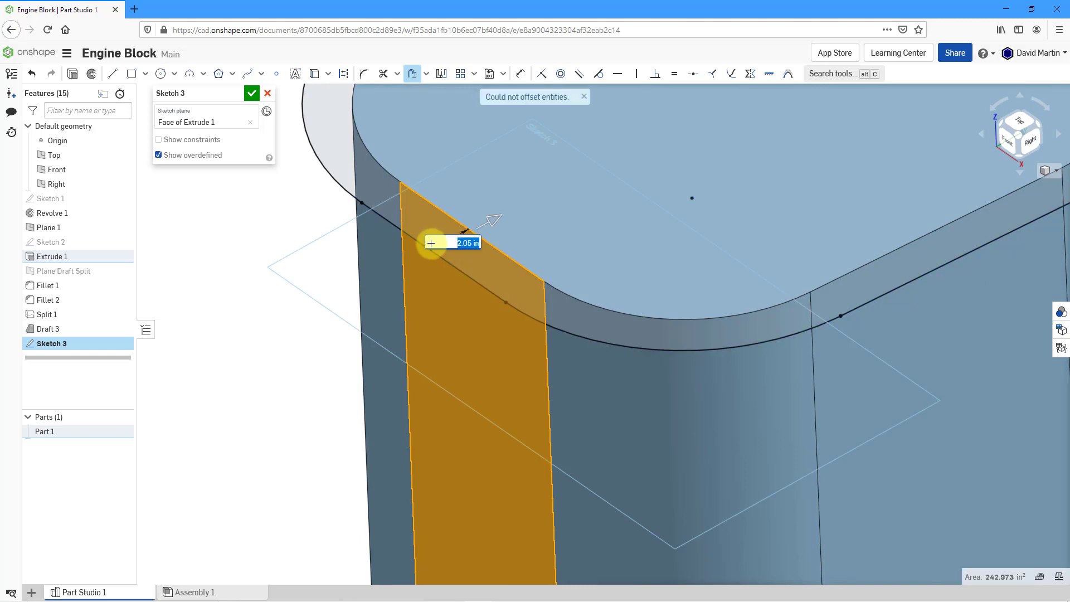
text(2)
key(Return)
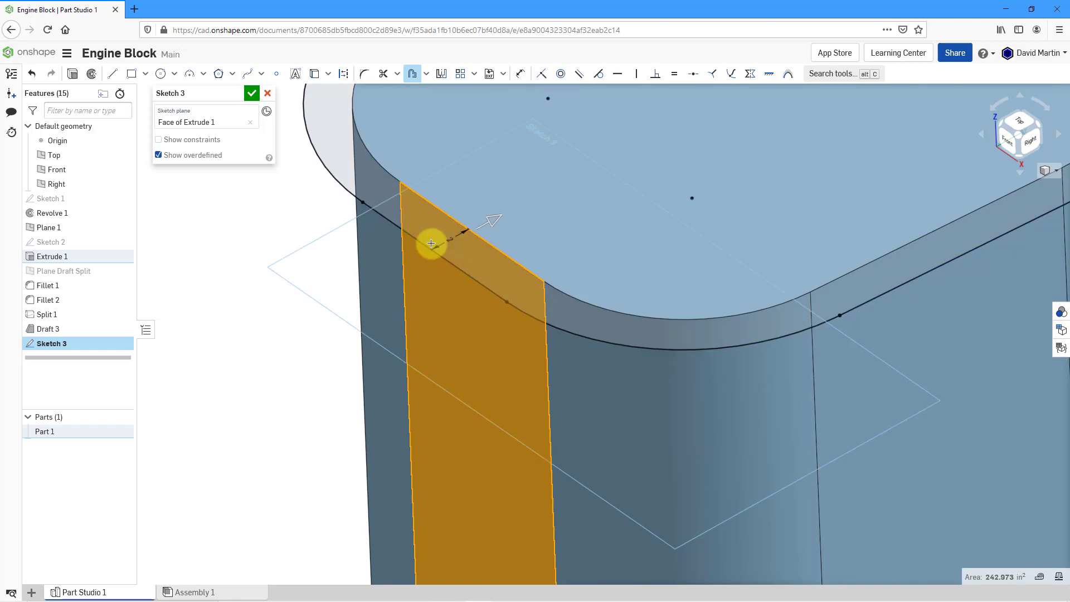
scroll(431, 281, down, 5)
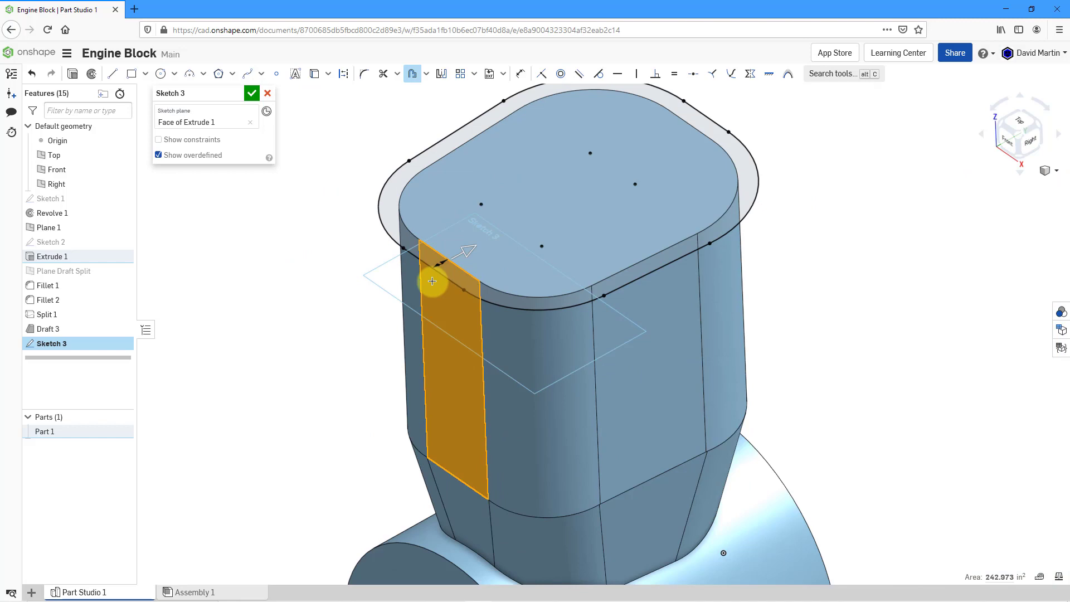
click(252, 94)
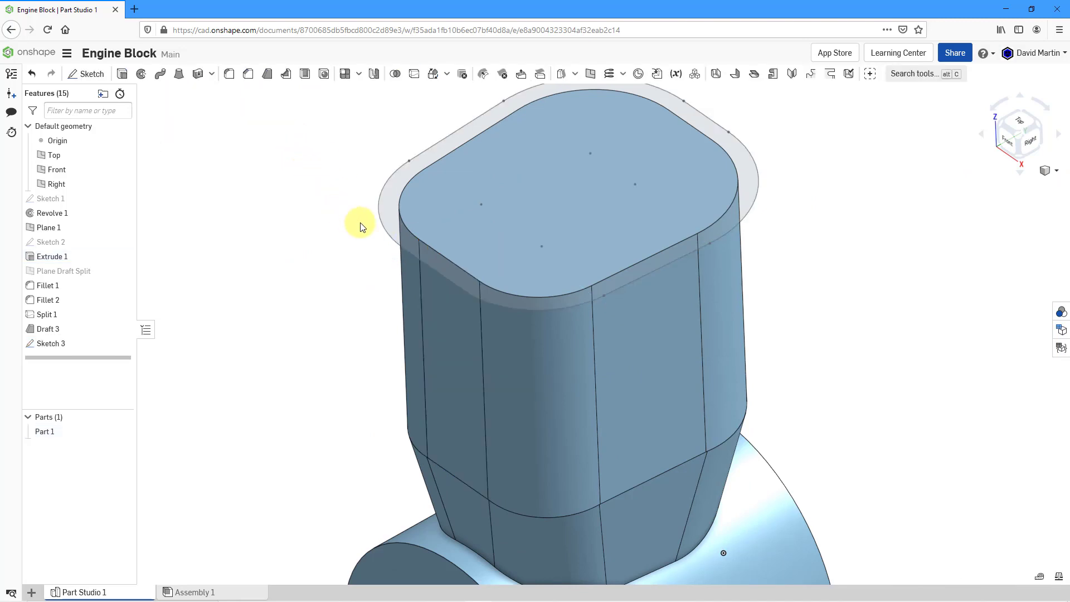
- Extrude the Sketch 3 offset ring 1 in downward as Extrude 2
click(122, 73)
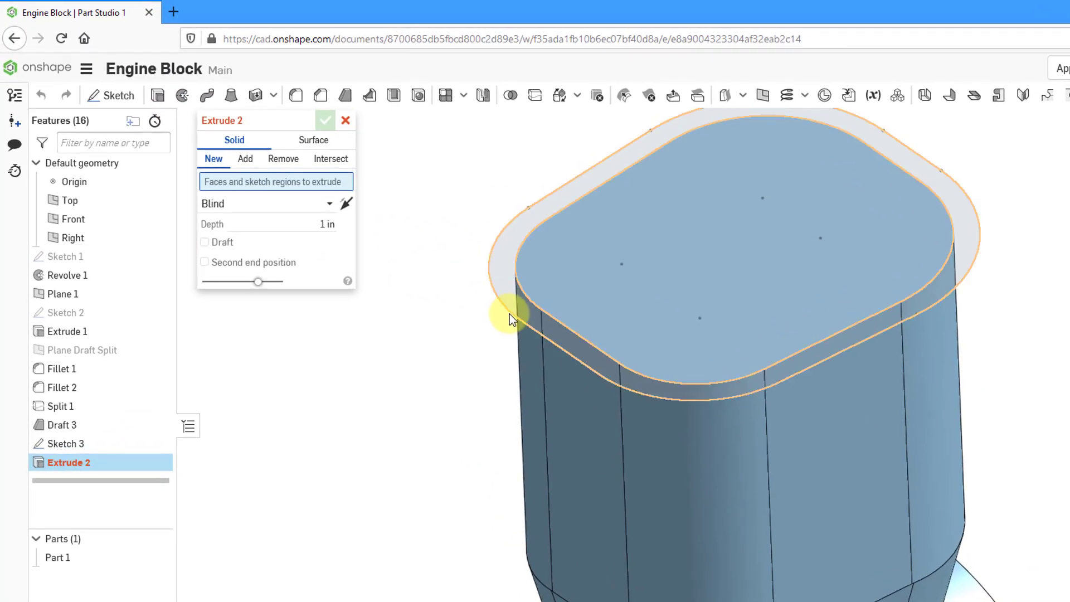
click(425, 260)
right_drag(561, 429, 546, 427)
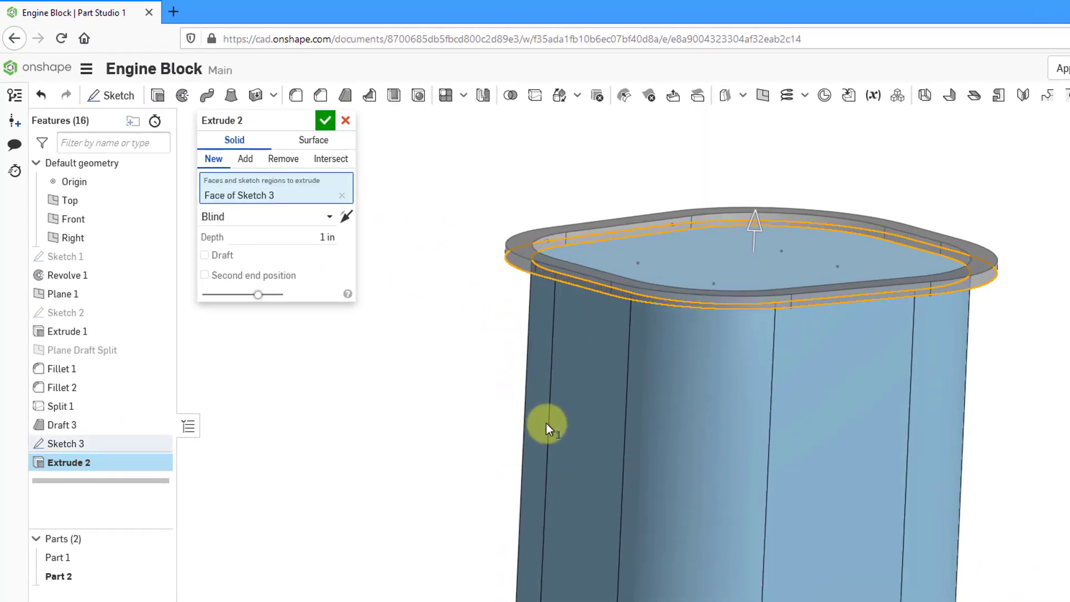
click(747, 228)
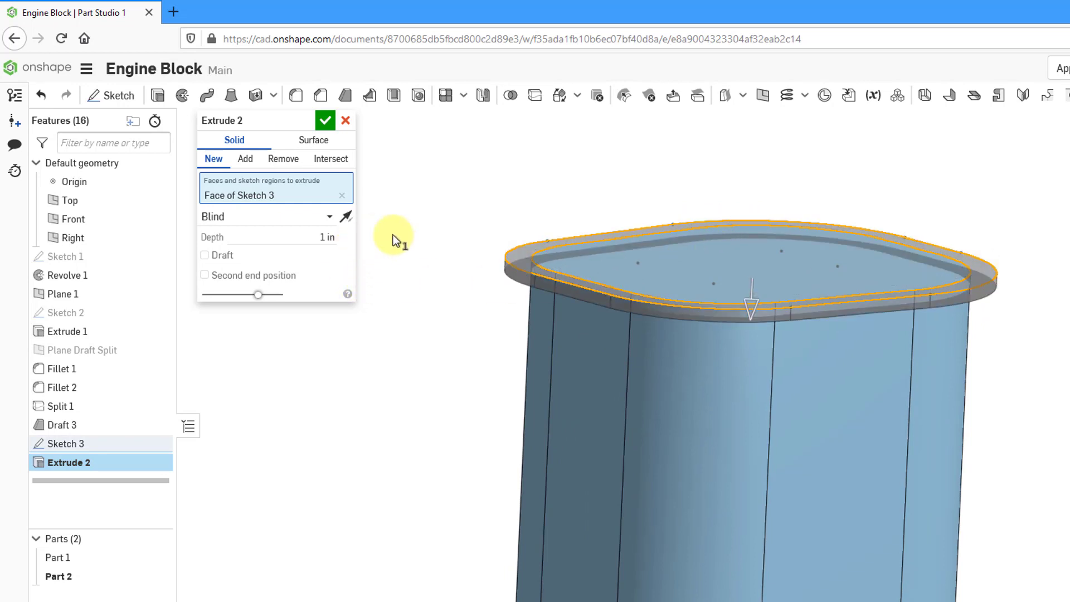
click(325, 120)
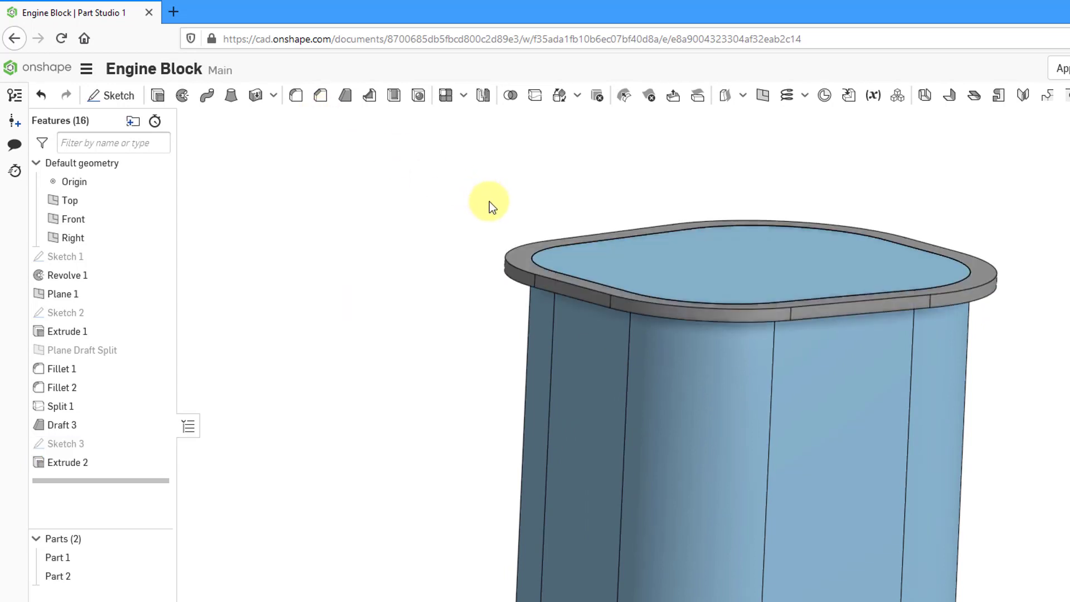
- Edit Extrude 2 to Add, merging the ring flange into Part 1
click(79, 467)
right_click(78, 467)
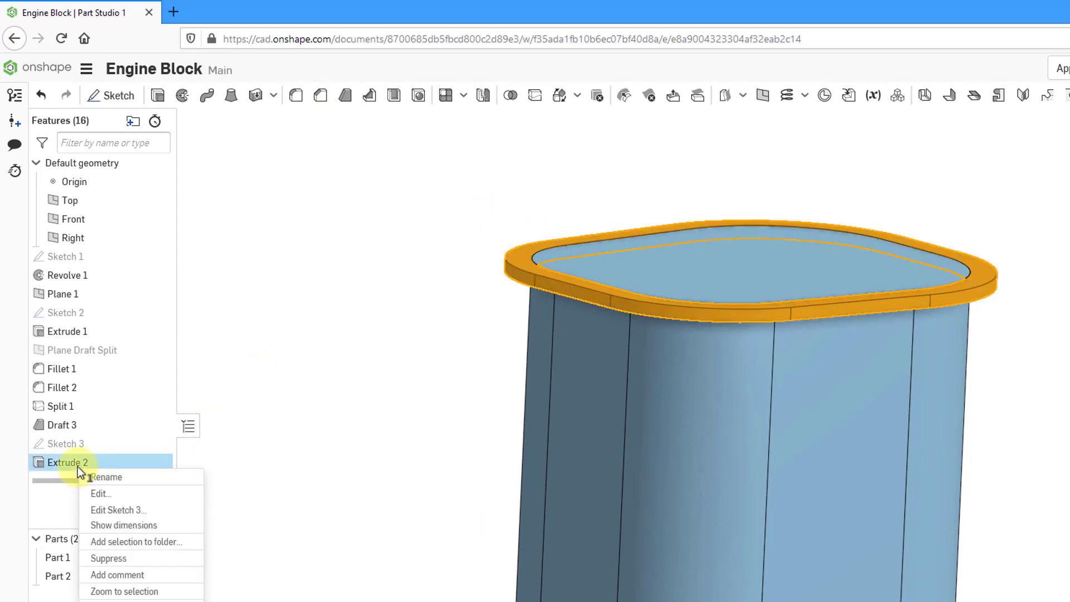
click(92, 489)
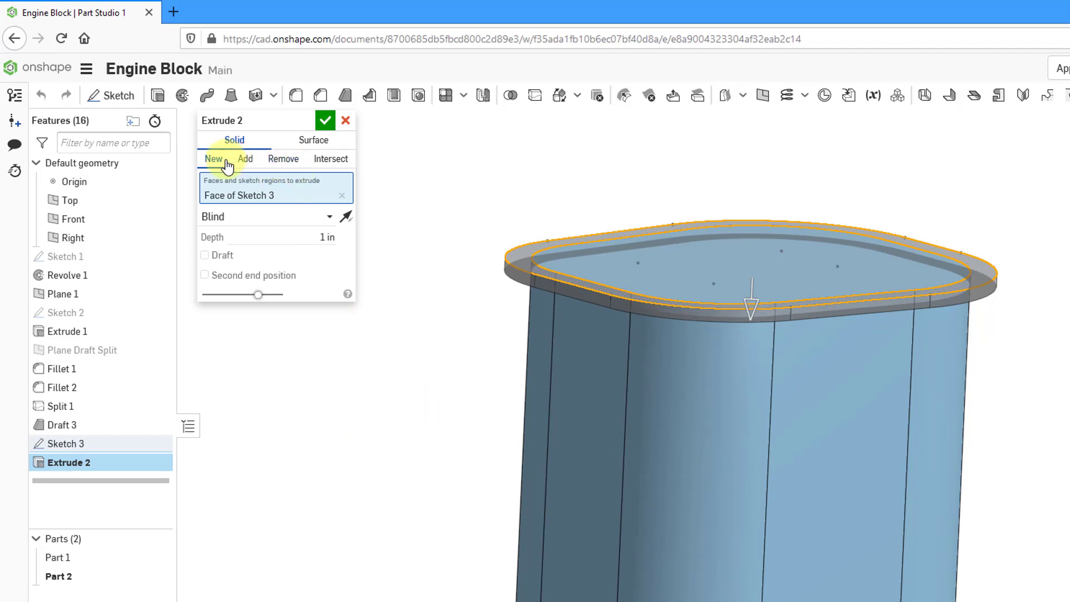
click(246, 162)
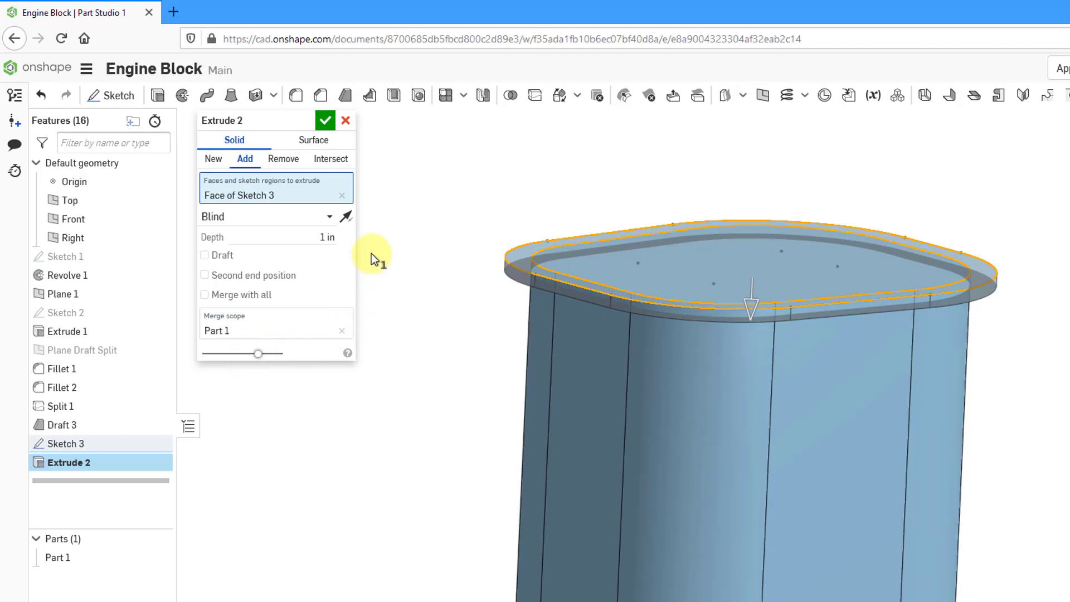
click(325, 120)
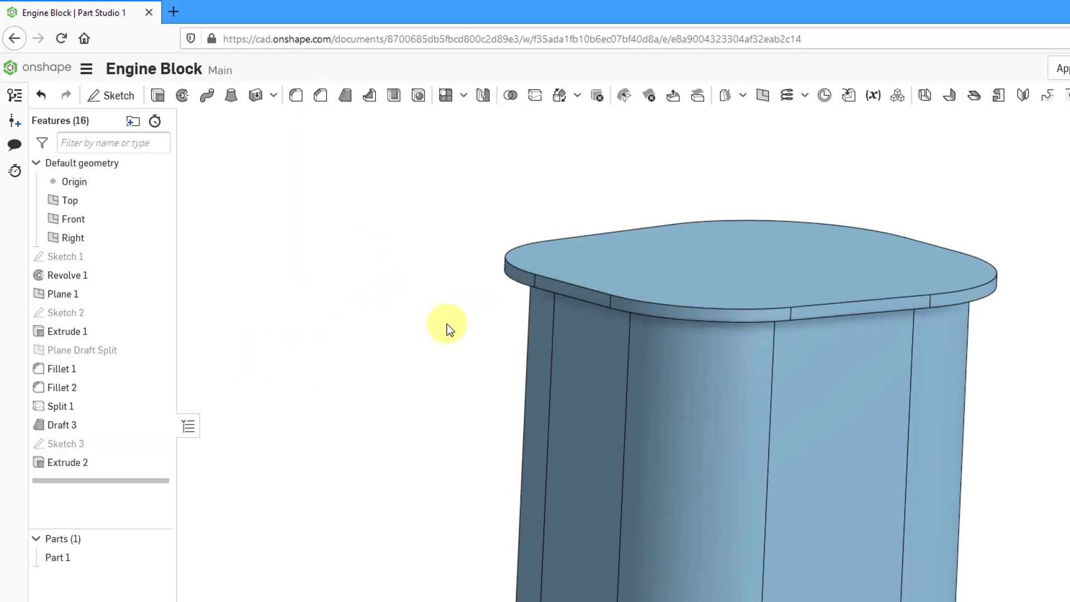
right_drag(444, 325, 466, 329)
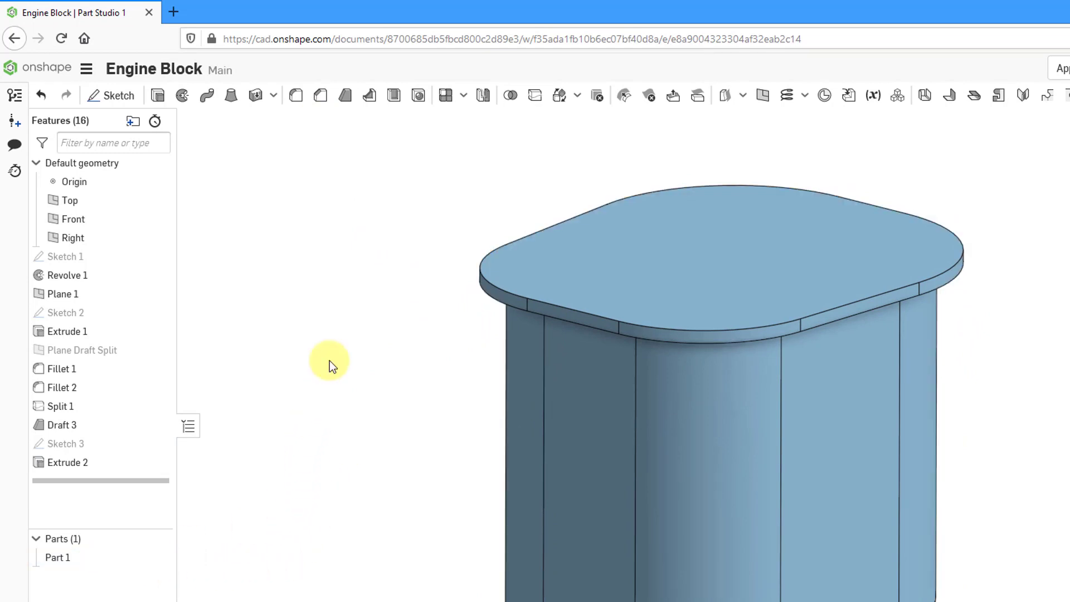
- Start a Linear pattern and set its type to Feature pattern for Extrude 2
click(463, 96)
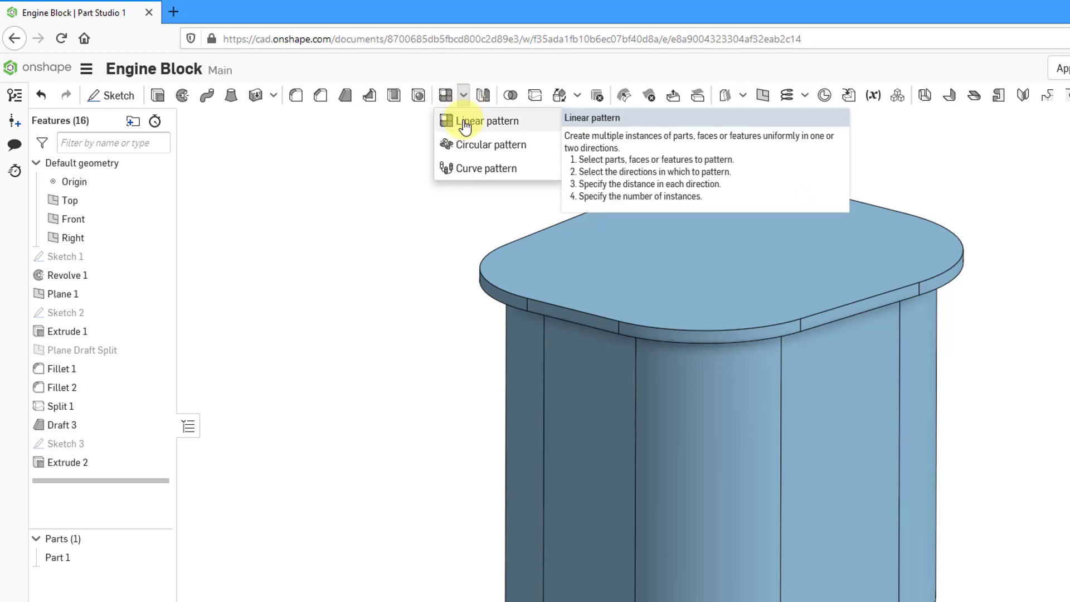
click(466, 122)
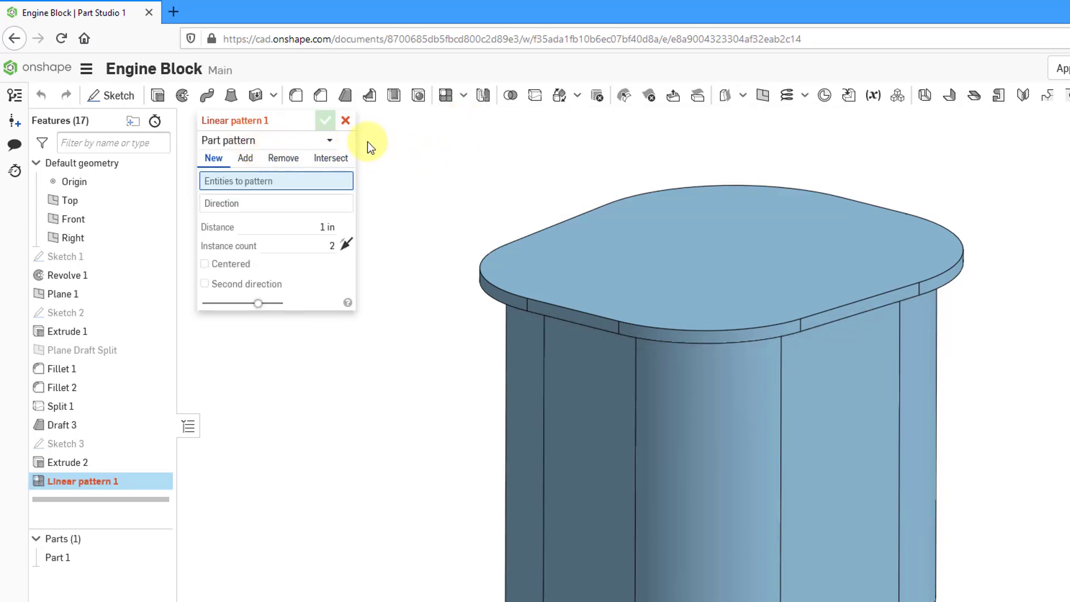
click(333, 145)
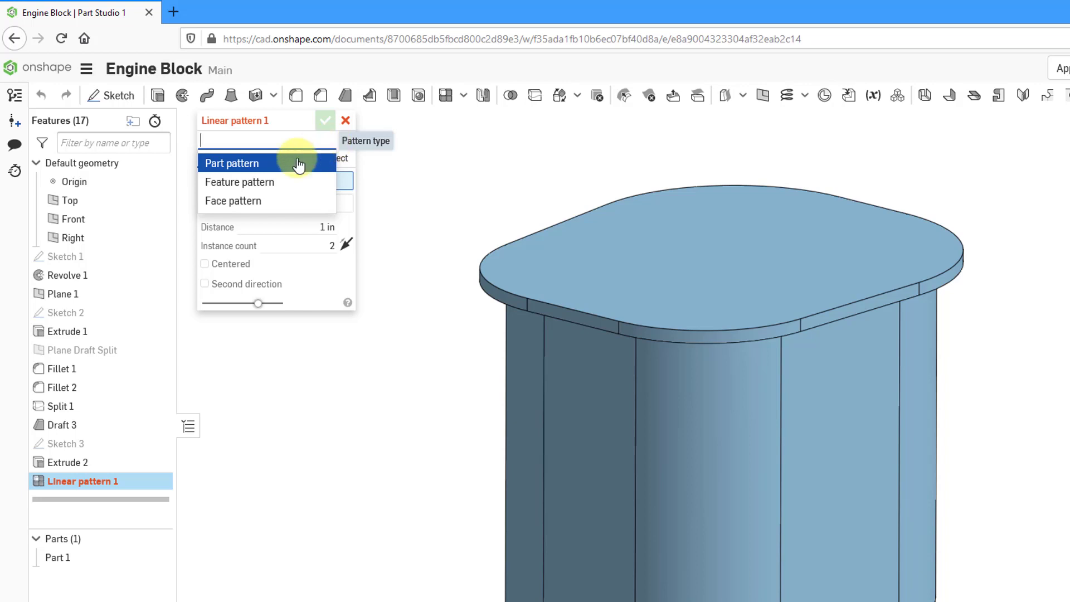
click(268, 183)
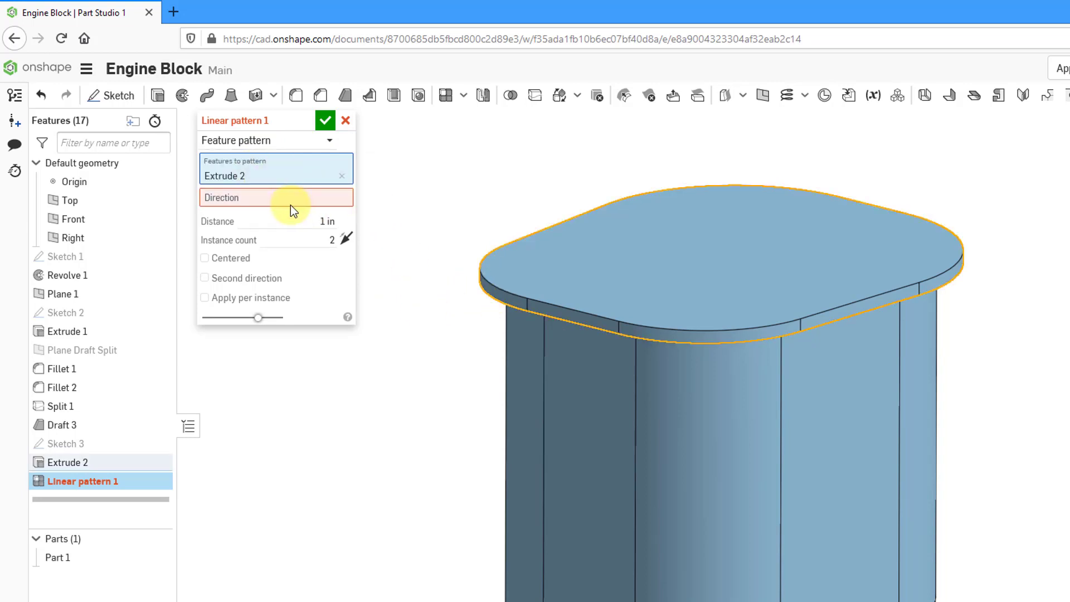
- Direct the pattern down the cylinder from the top face, 2 in spacing, 13 instances
click(245, 202)
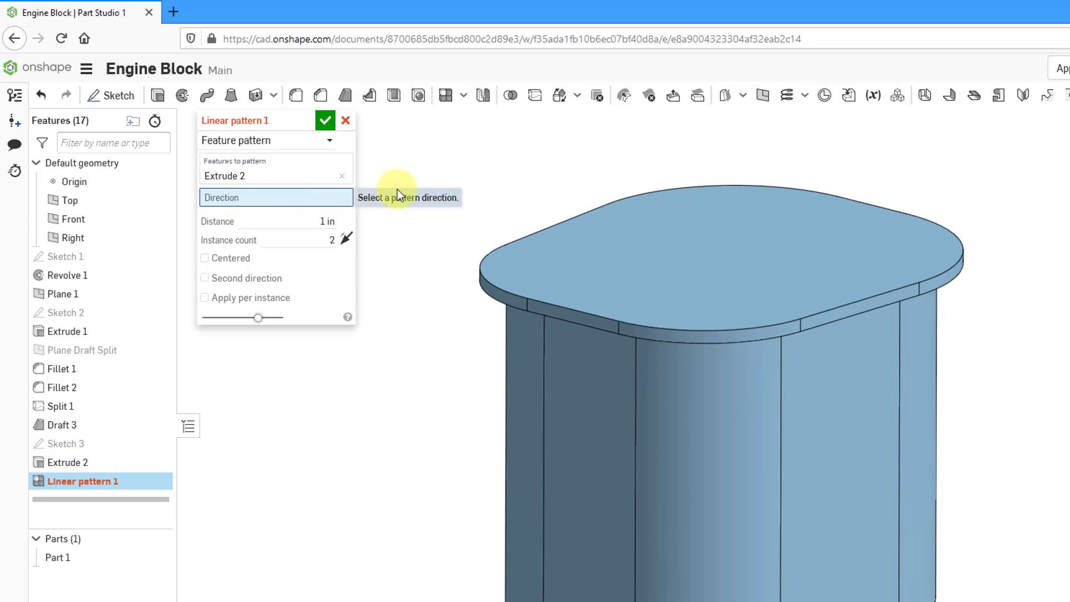
click(684, 257)
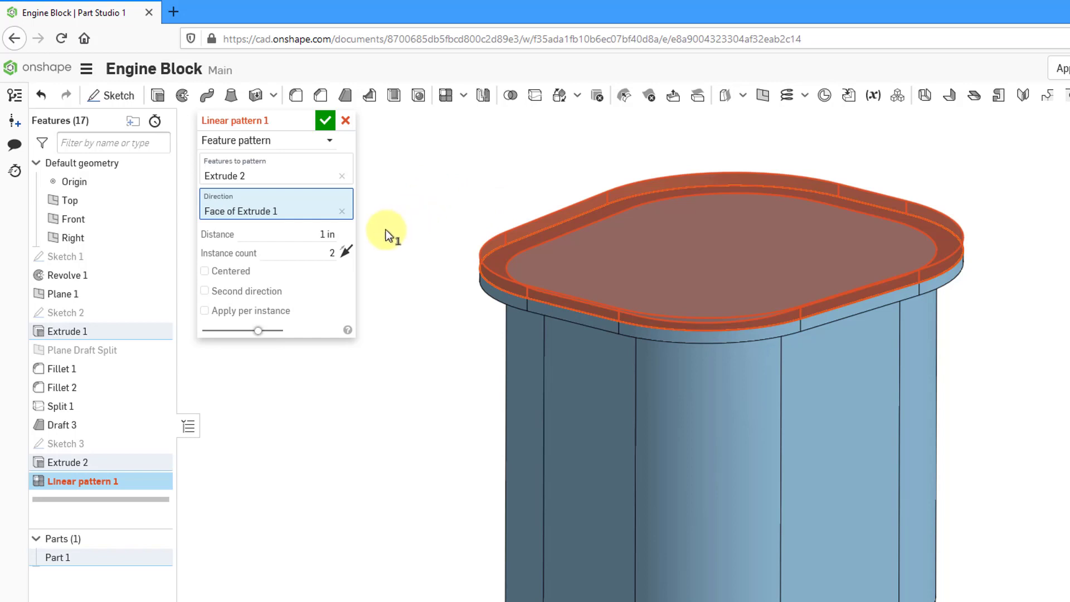
click(349, 249)
click(319, 233)
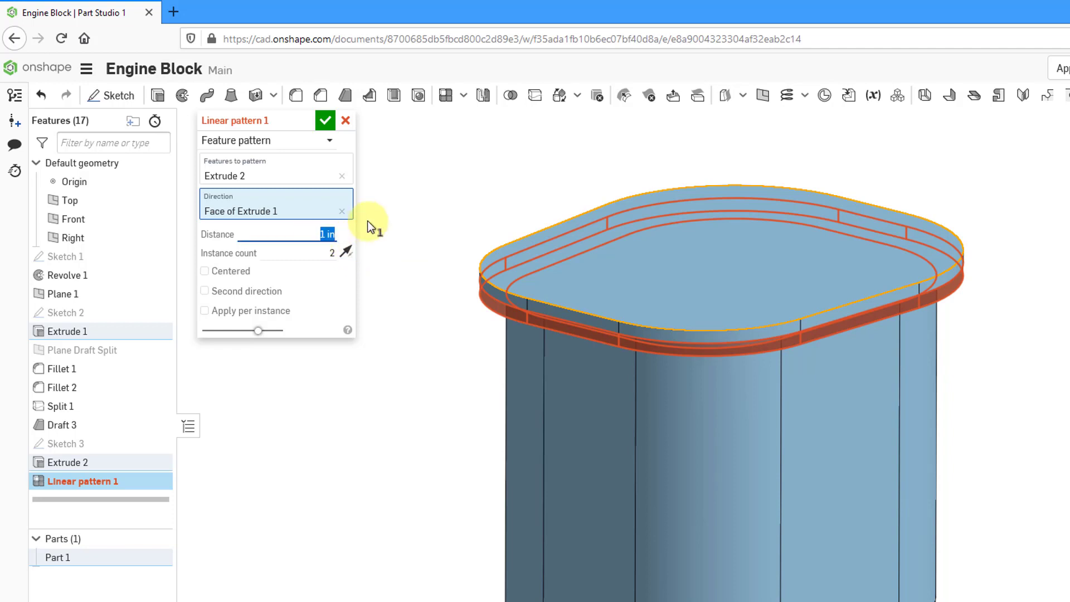
text(2)
key(Return)
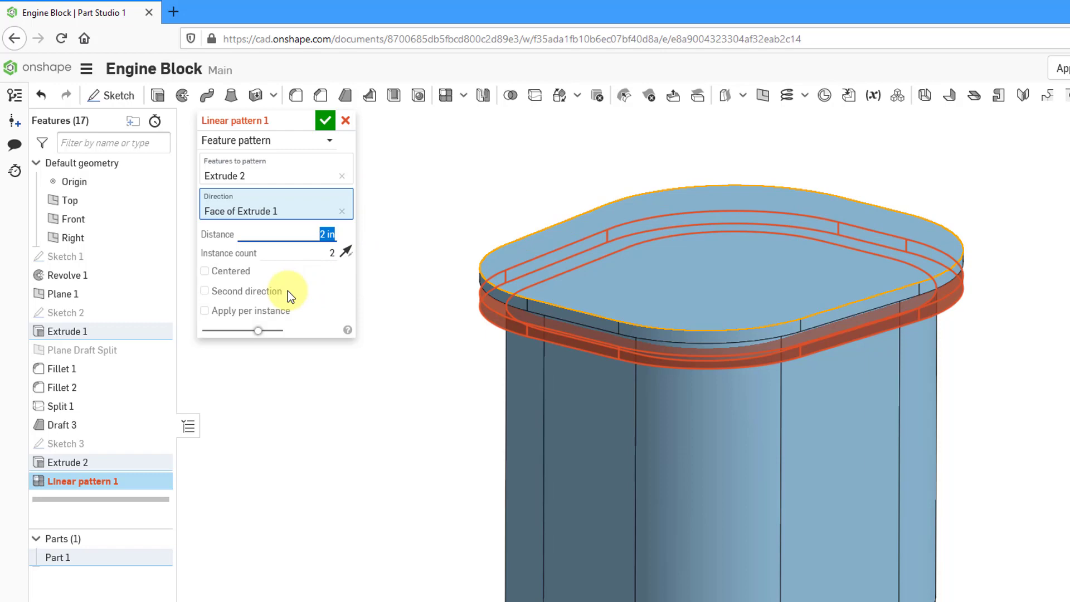
click(312, 255)
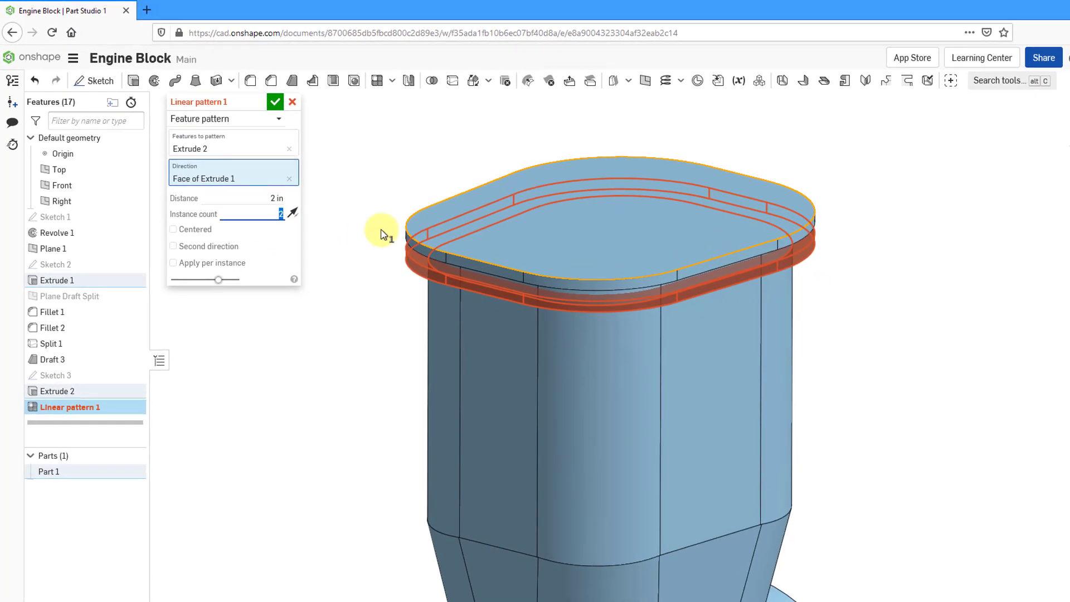
text(13)
key(Return)
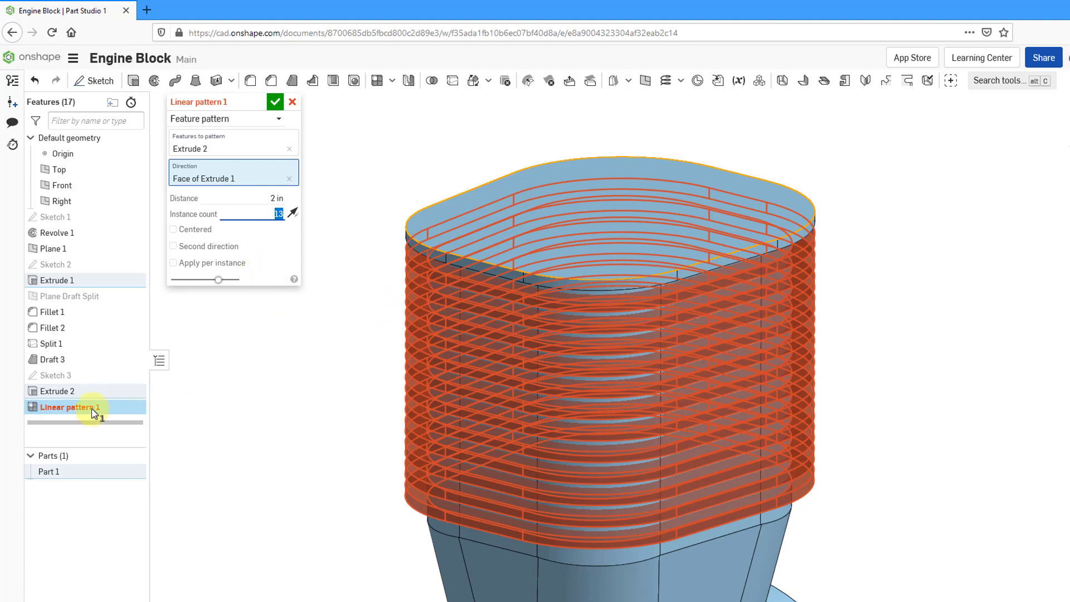
- Turn on Apply per instance and commit the 13-instance Linear pattern 1
mouse_move(94, 413)
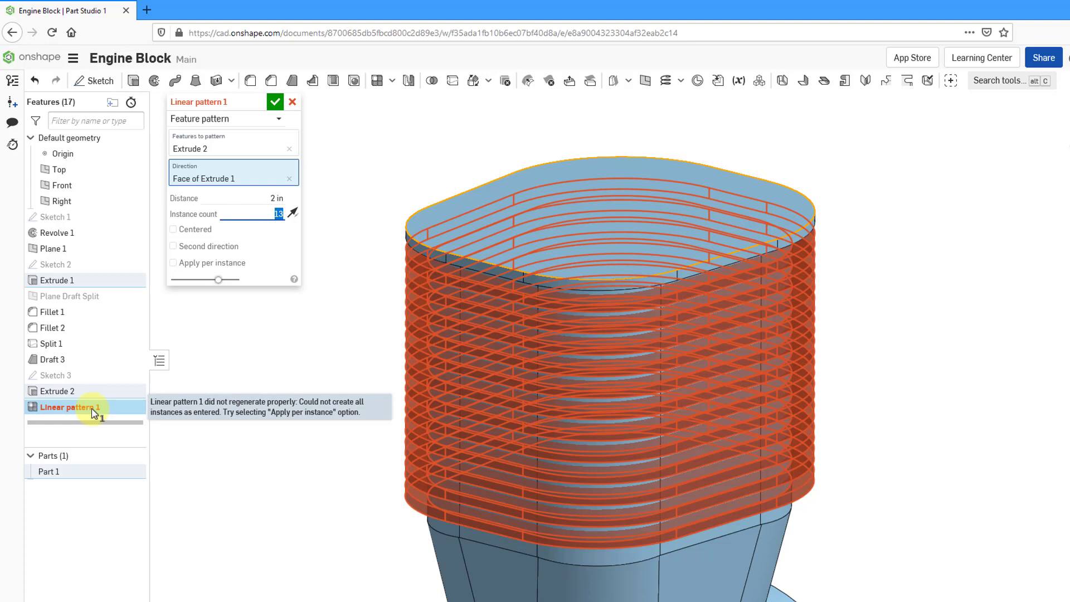
click(173, 263)
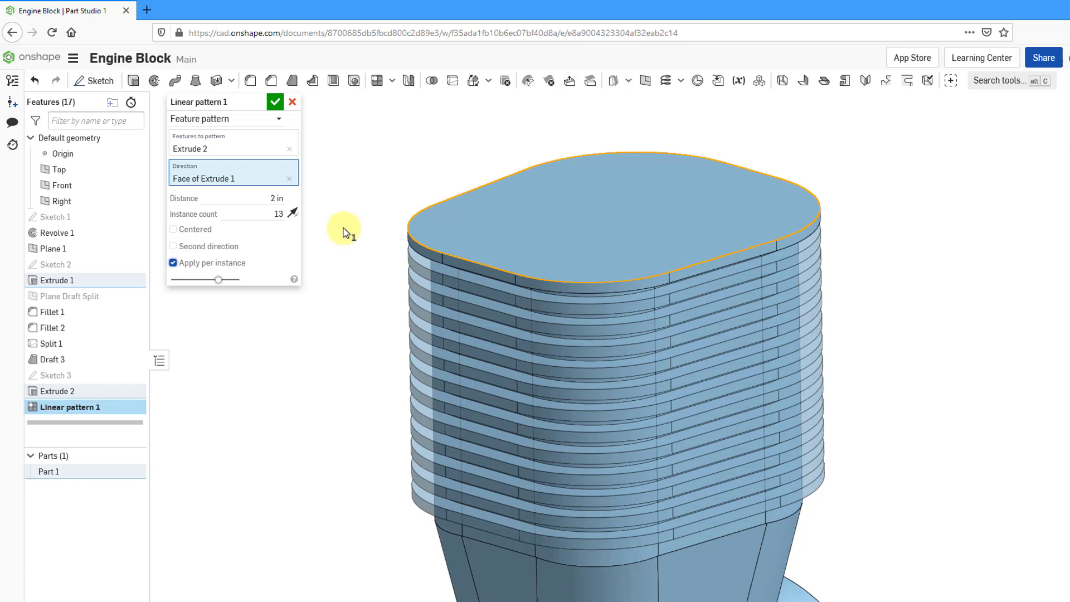
click(276, 104)
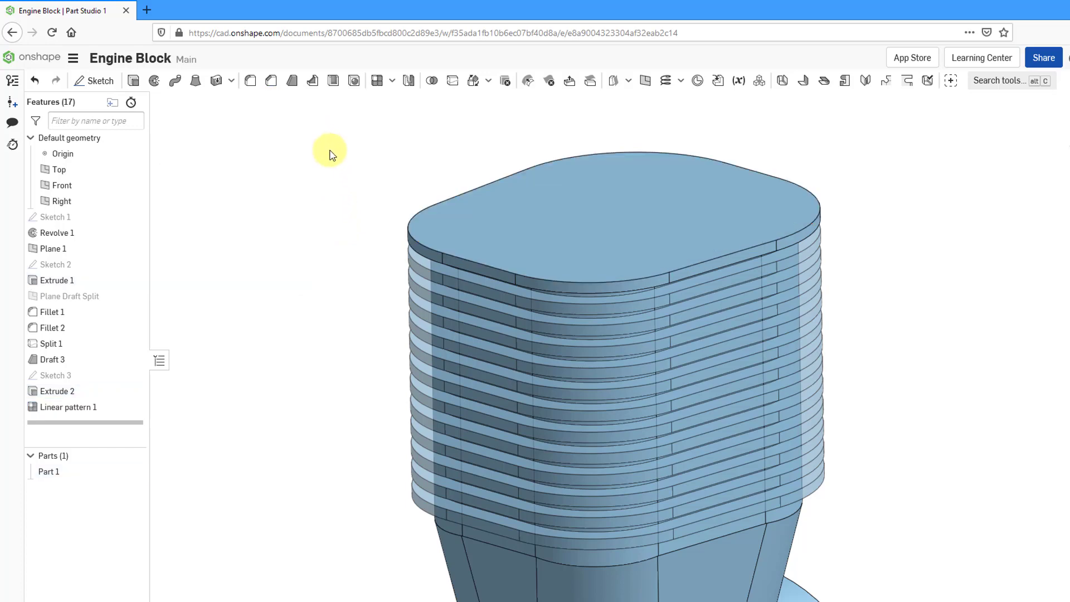
- Delete Linear pattern 1, Extrude 2 and Sketch 3 from the feature list
mouse_move(350, 208)
right_down()
mouse_move(349, 195)
mouse_move(346, 219)
right_up()
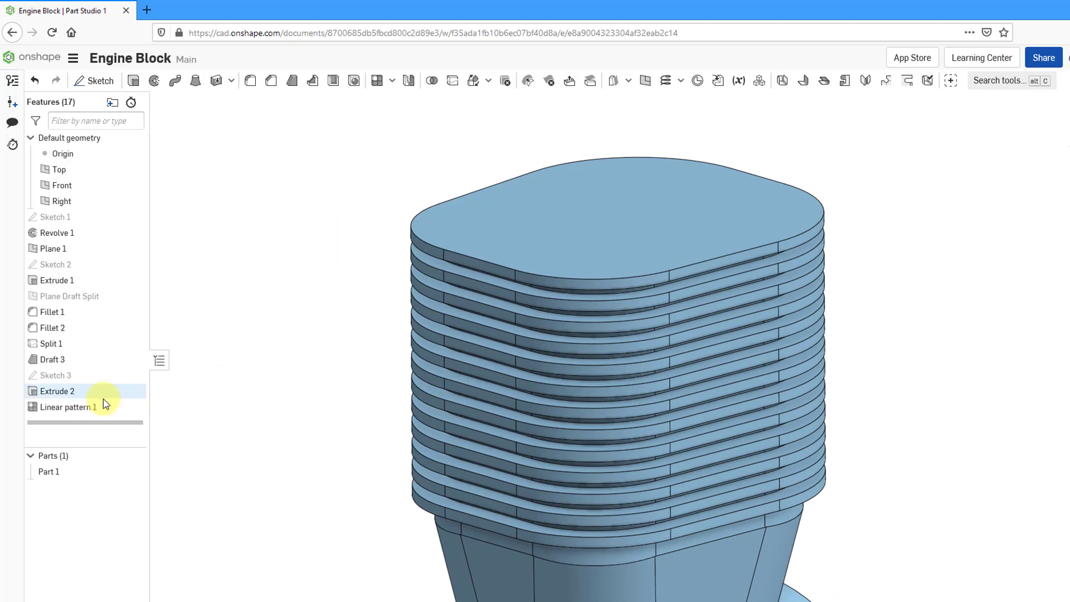
click(92, 410)
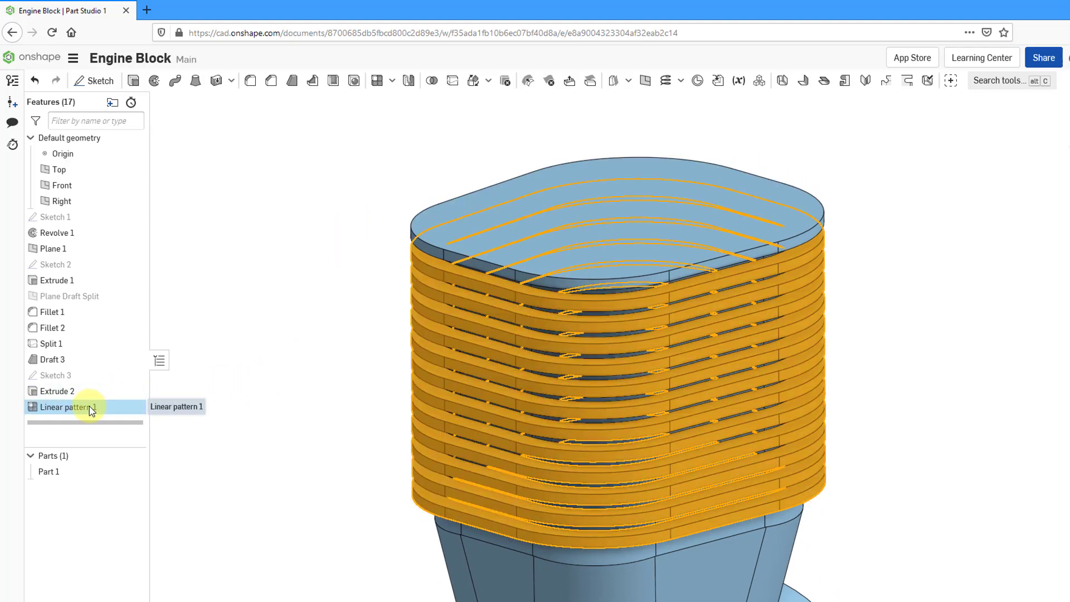
right_click(92, 410)
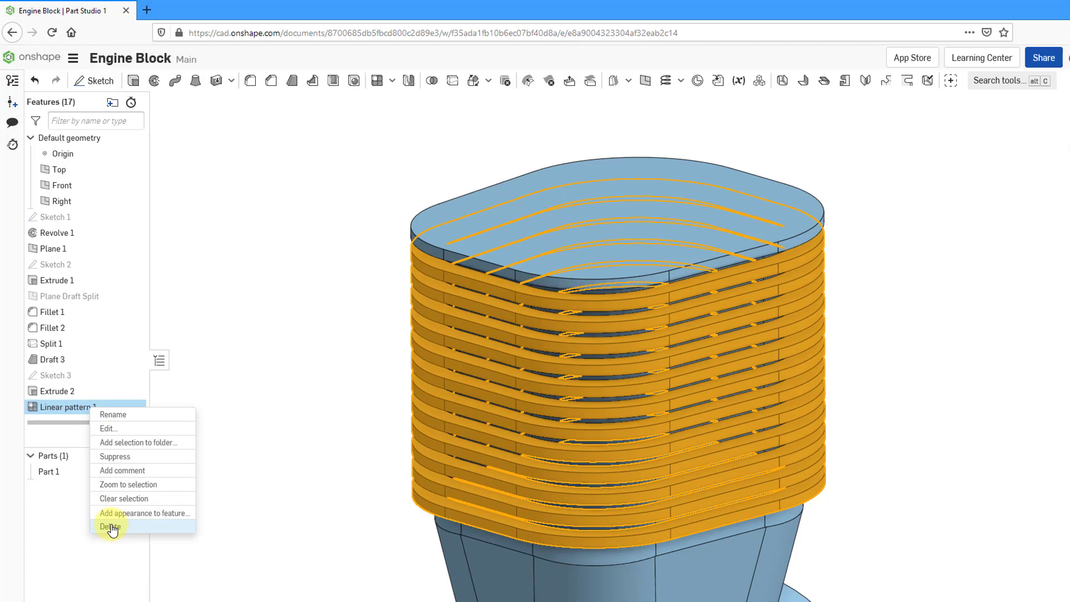
click(110, 525)
click(69, 393)
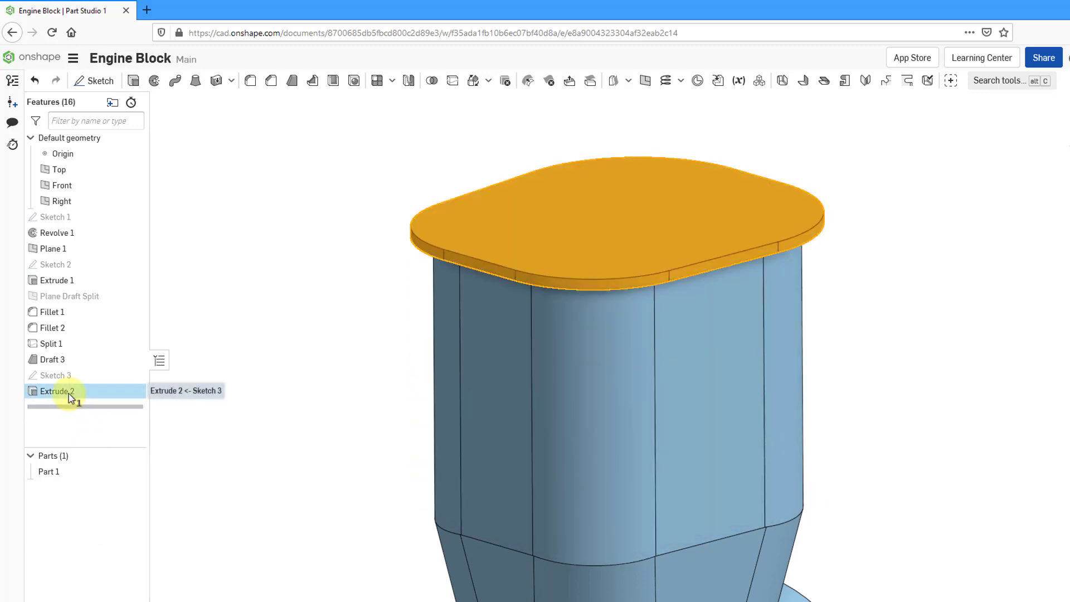
right_click(69, 394)
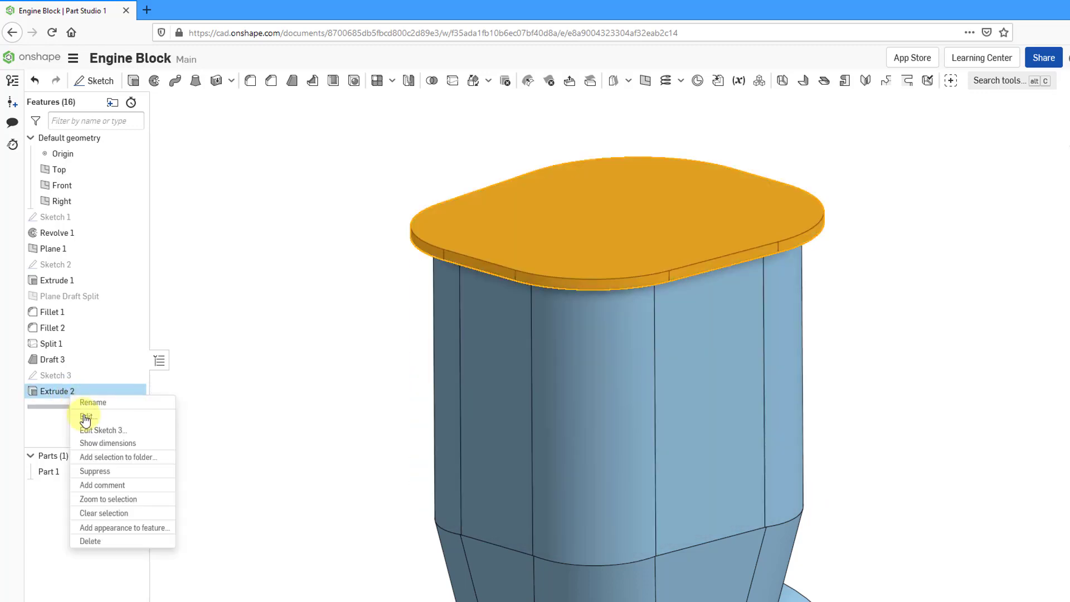
click(111, 544)
click(65, 357)
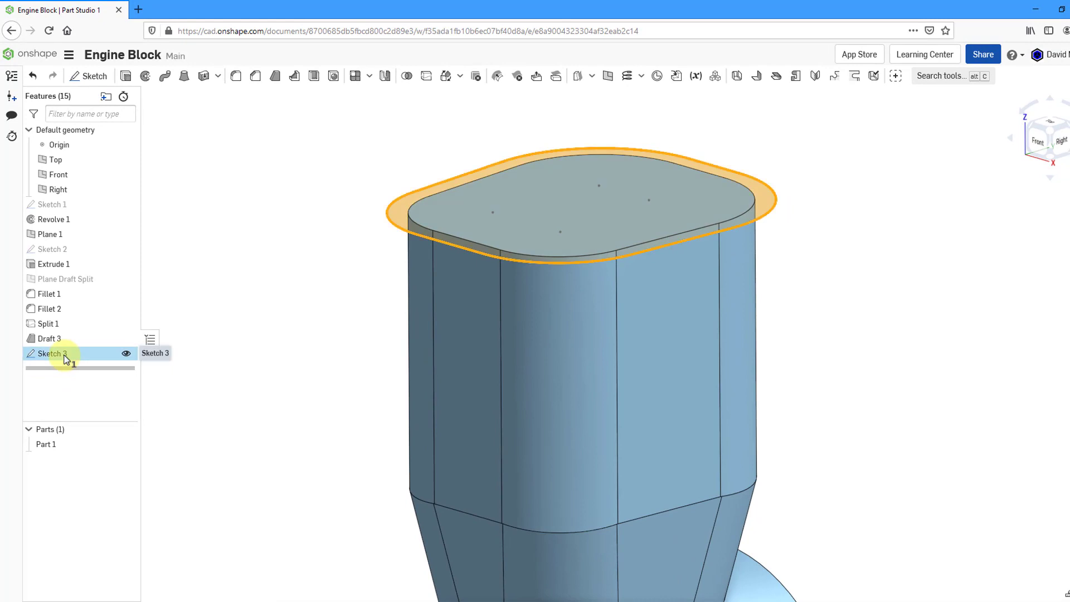
right_click(64, 358)
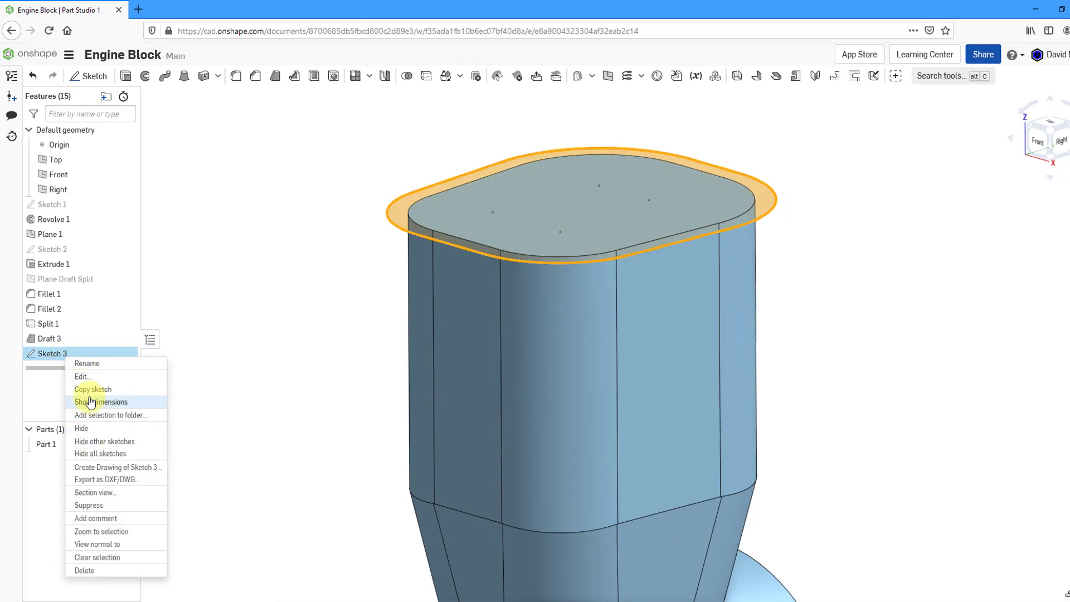
click(103, 559)
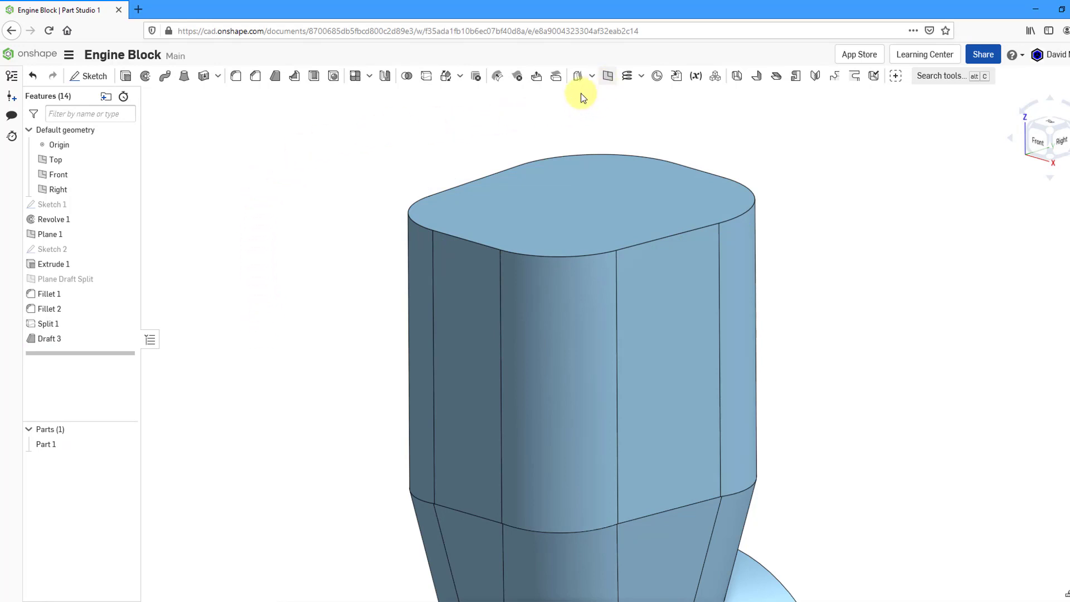
- Set up Plane 2 as a Mid plane between Plane Draft Split and the cylinder's top face
click(127, 277)
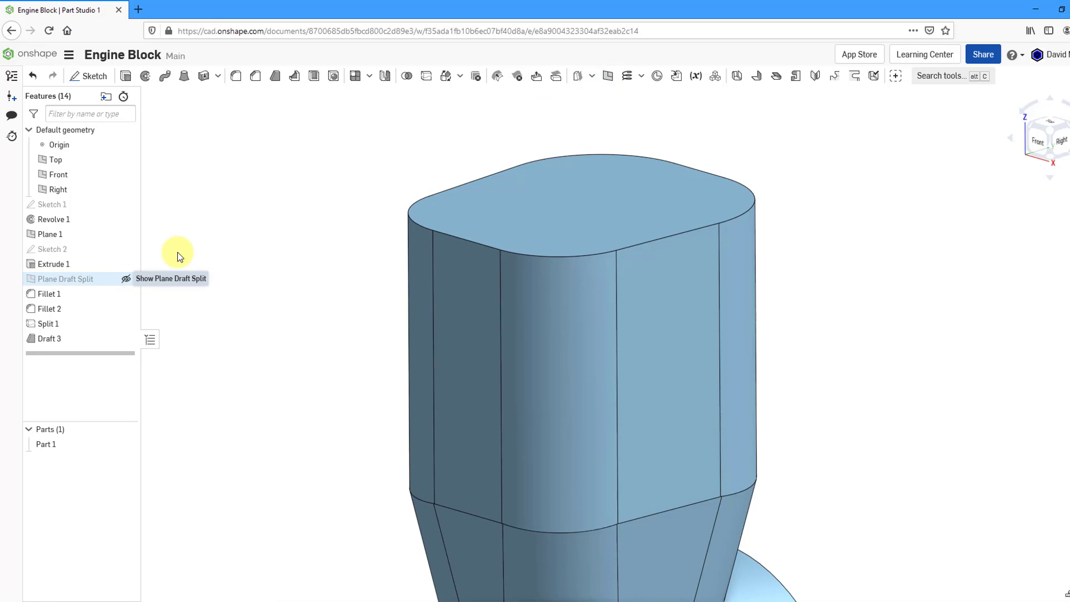
click(608, 76)
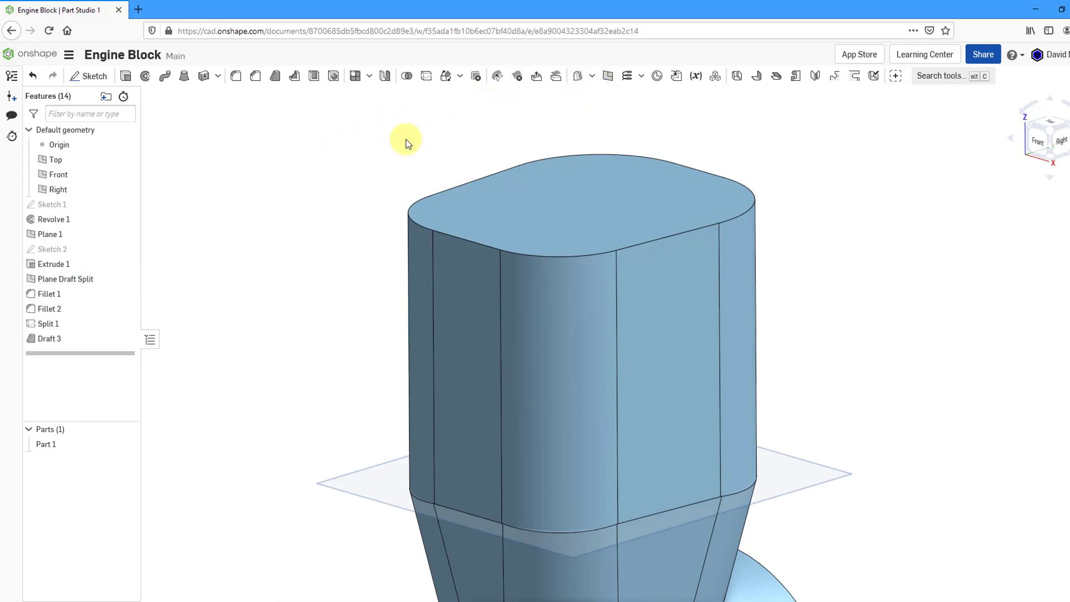
click(325, 486)
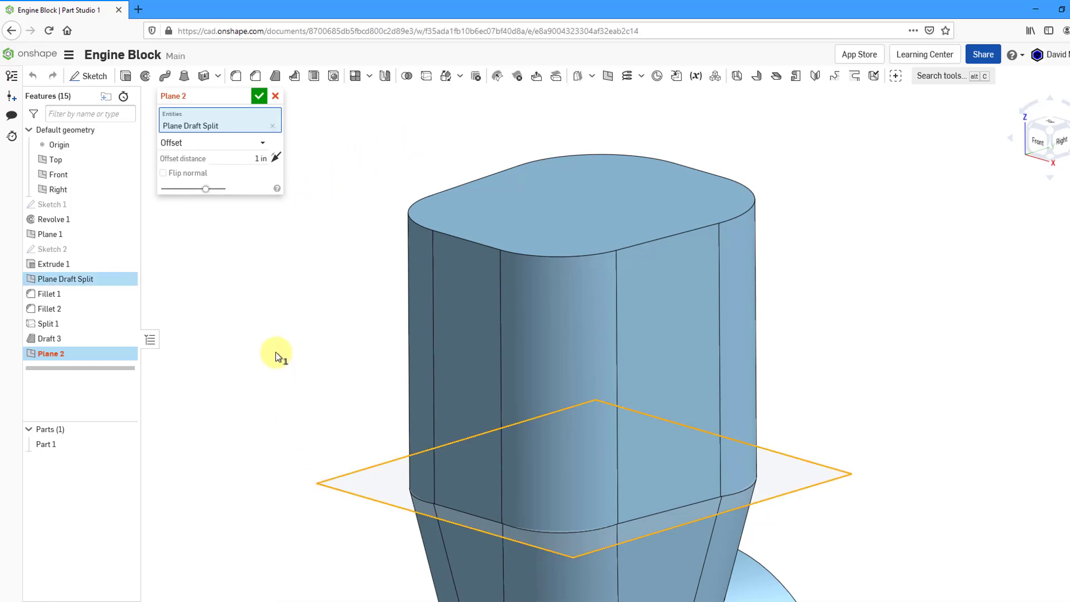
click(540, 194)
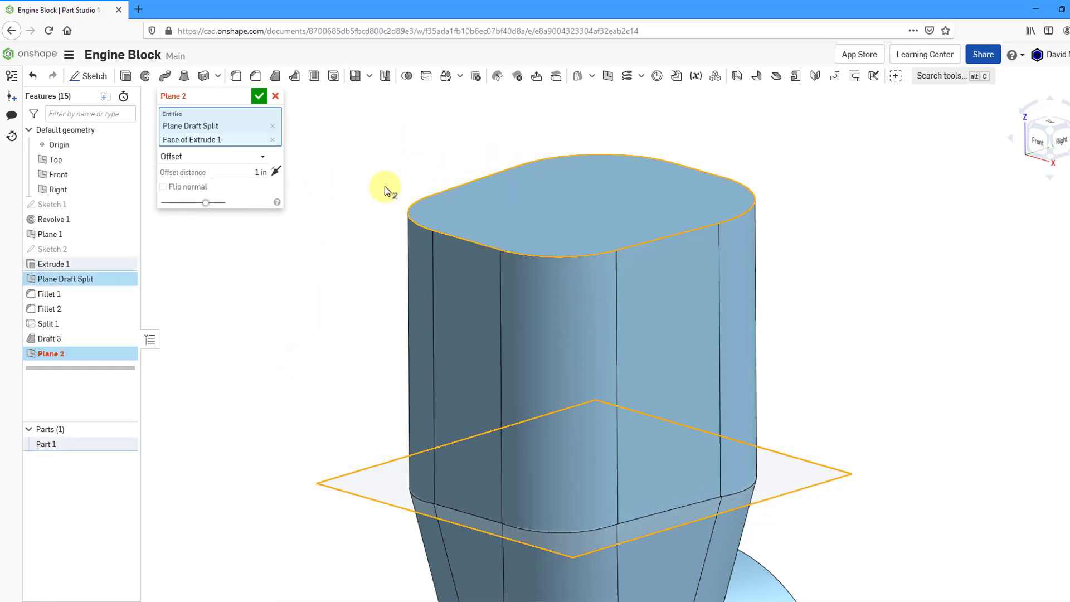
click(262, 161)
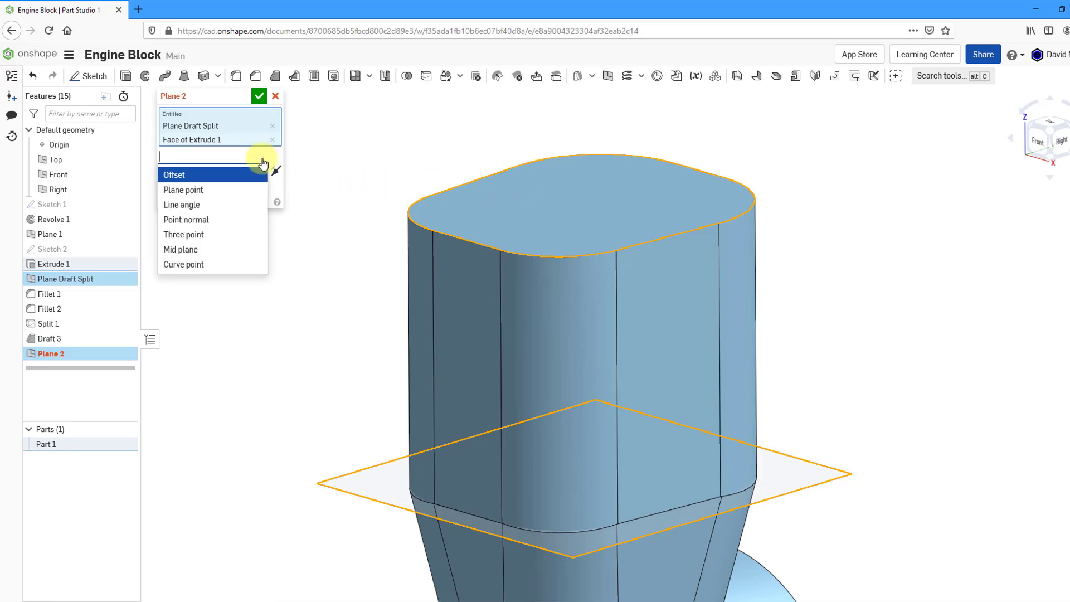
click(229, 252)
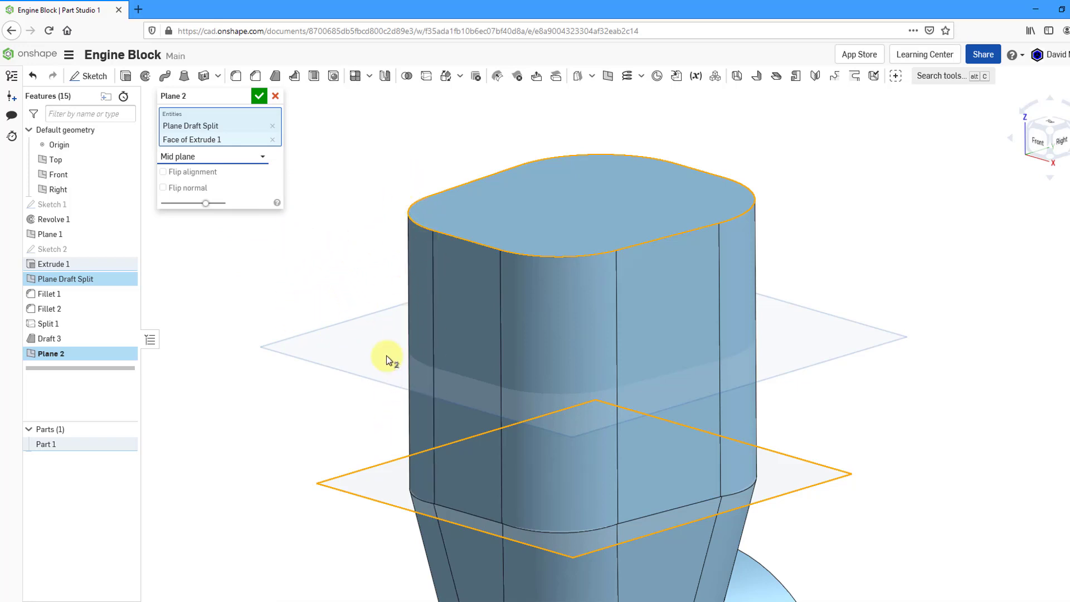
- Commit Plane 2, hide Plane Draft Split, and start a new sketch on Plane 2
click(258, 97)
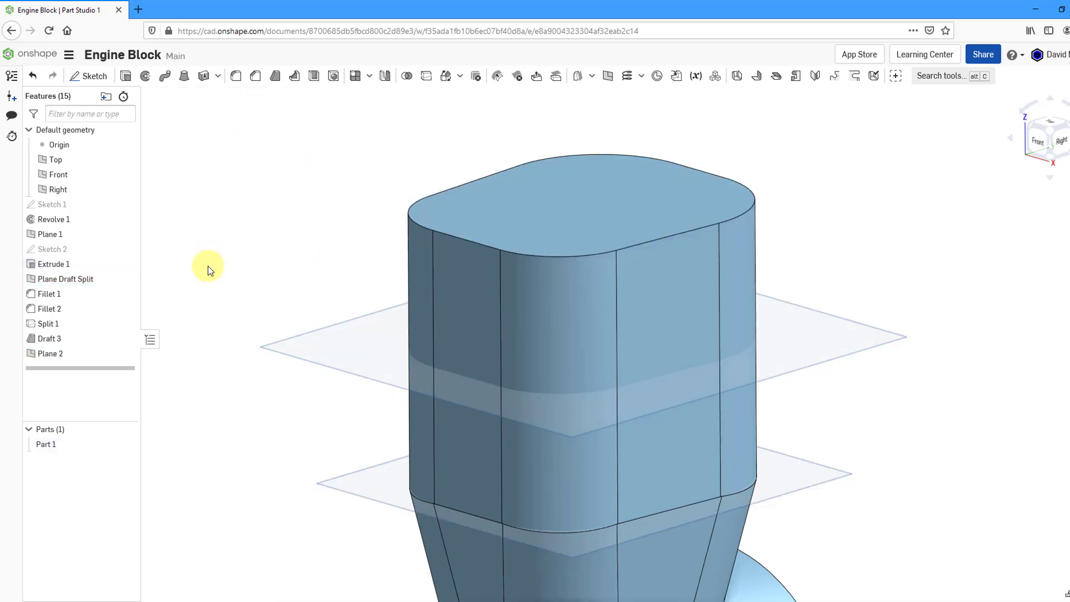
click(126, 280)
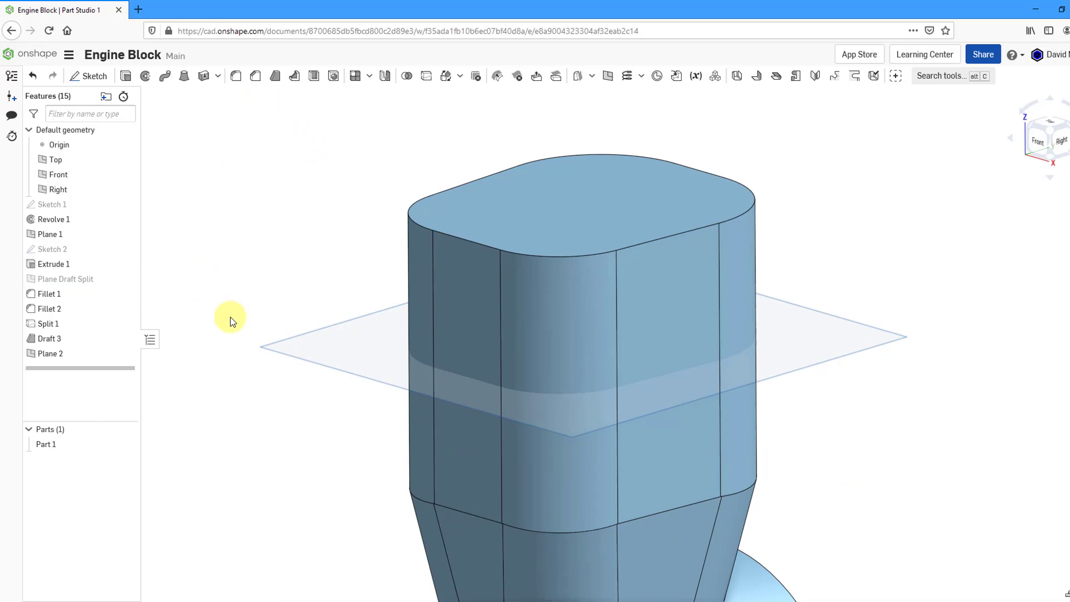
click(89, 75)
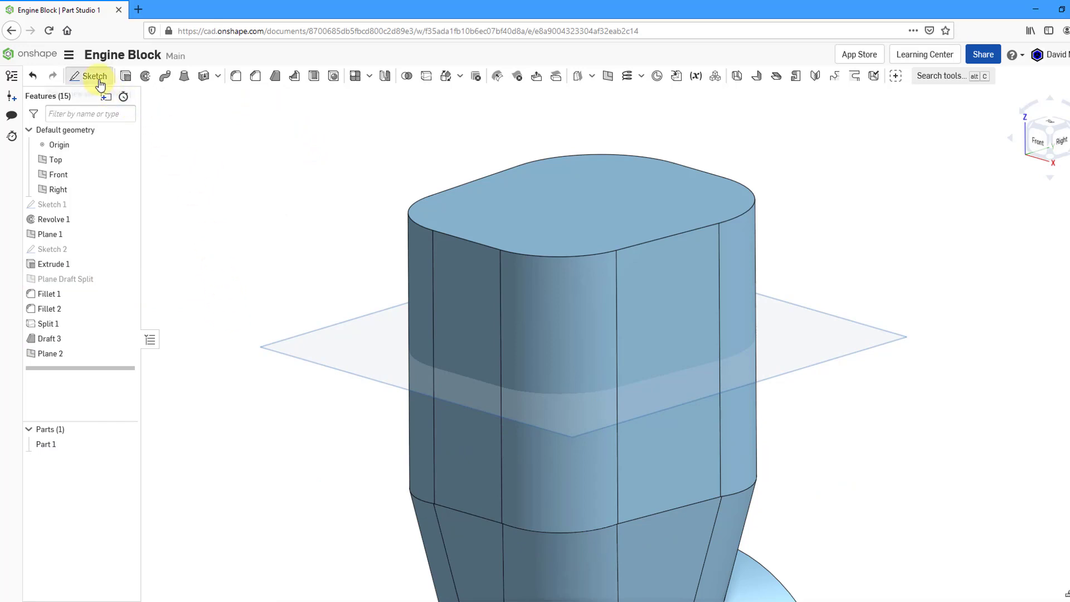
click(287, 340)
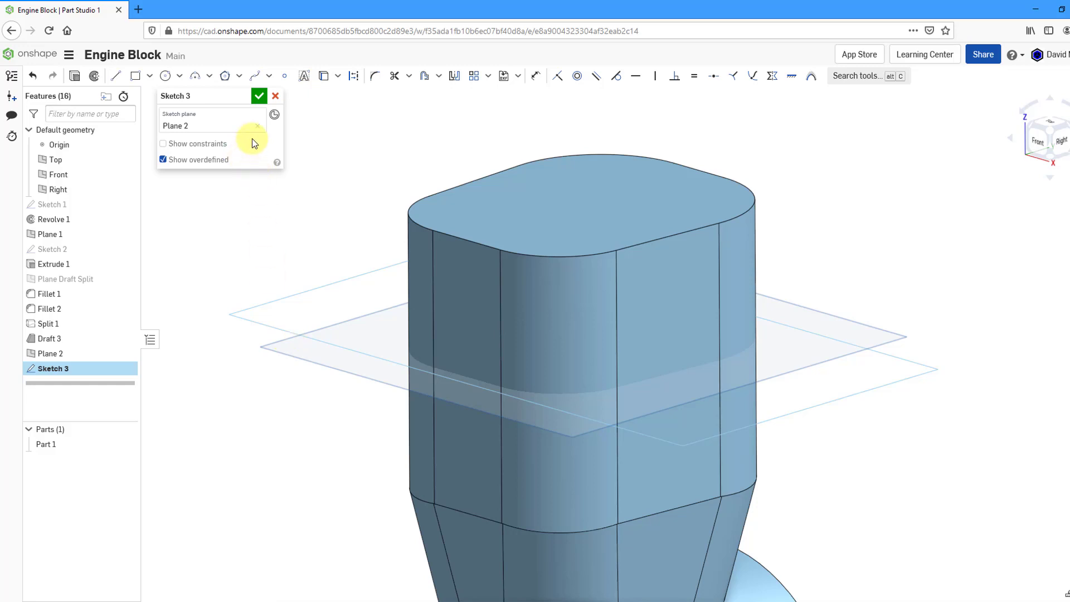
mouse_move(364, 239)
right_down()
mouse_move(377, 206)
mouse_move(357, 248)
mouse_move(365, 241)
right_up()
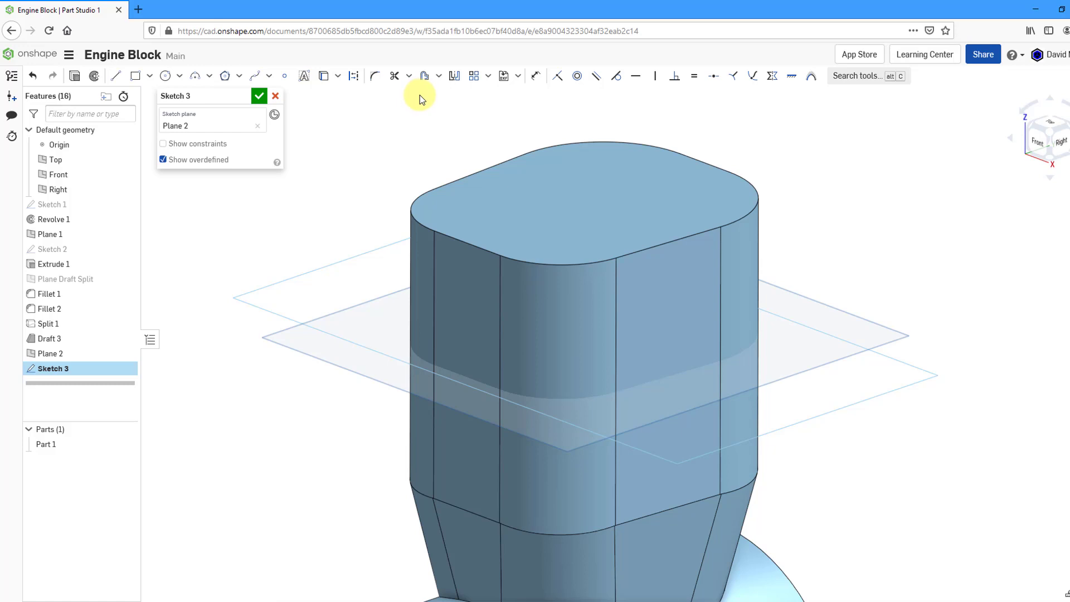
- Project the top face outline, offset it 2.5 in outward, and finish Sketch 3
click(425, 76)
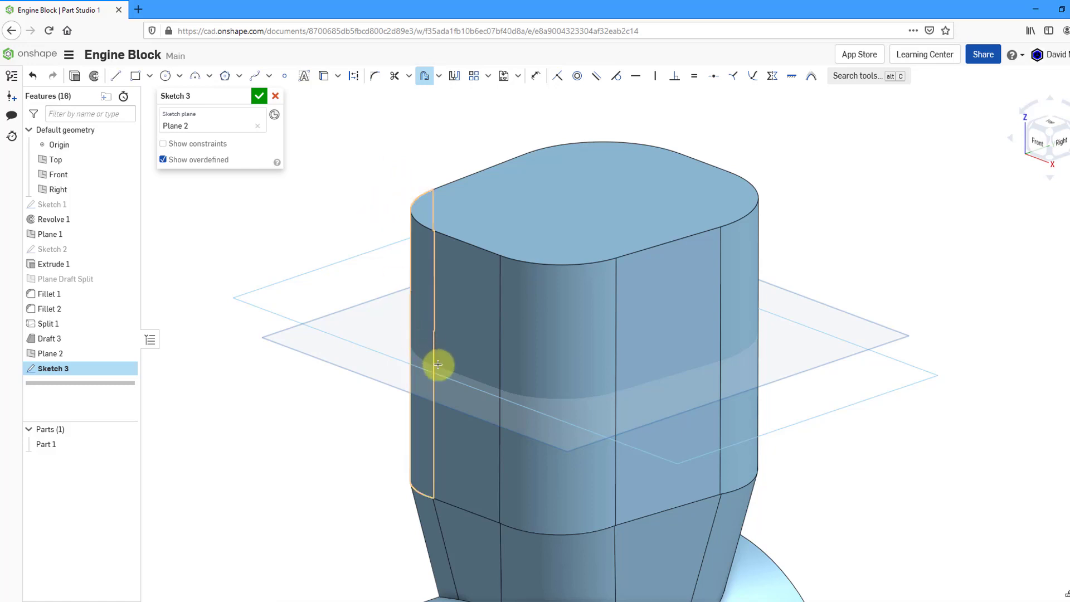
click(513, 210)
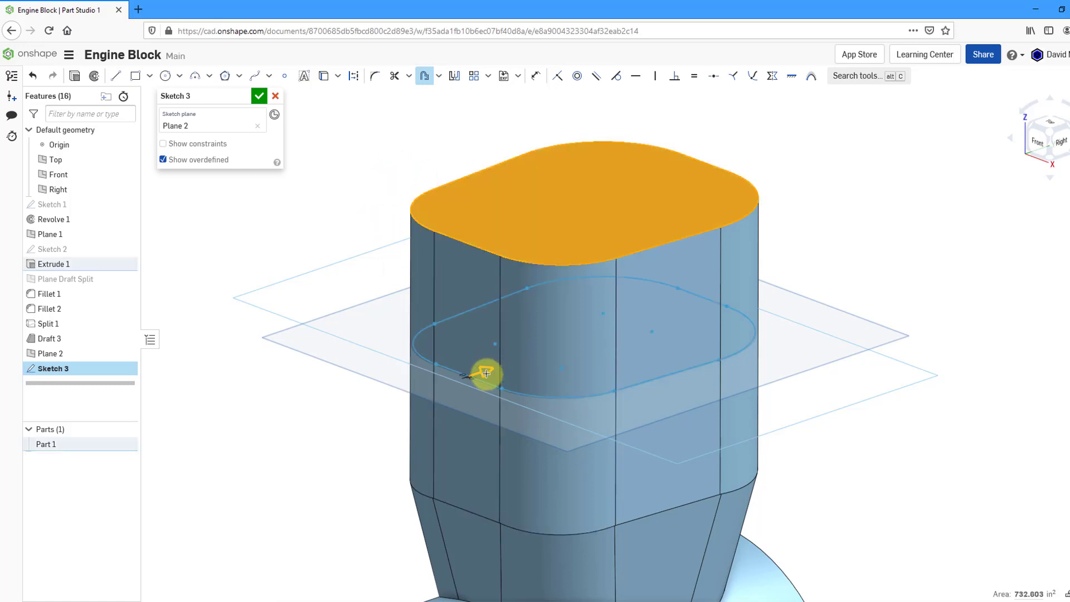
drag(486, 373, 437, 390)
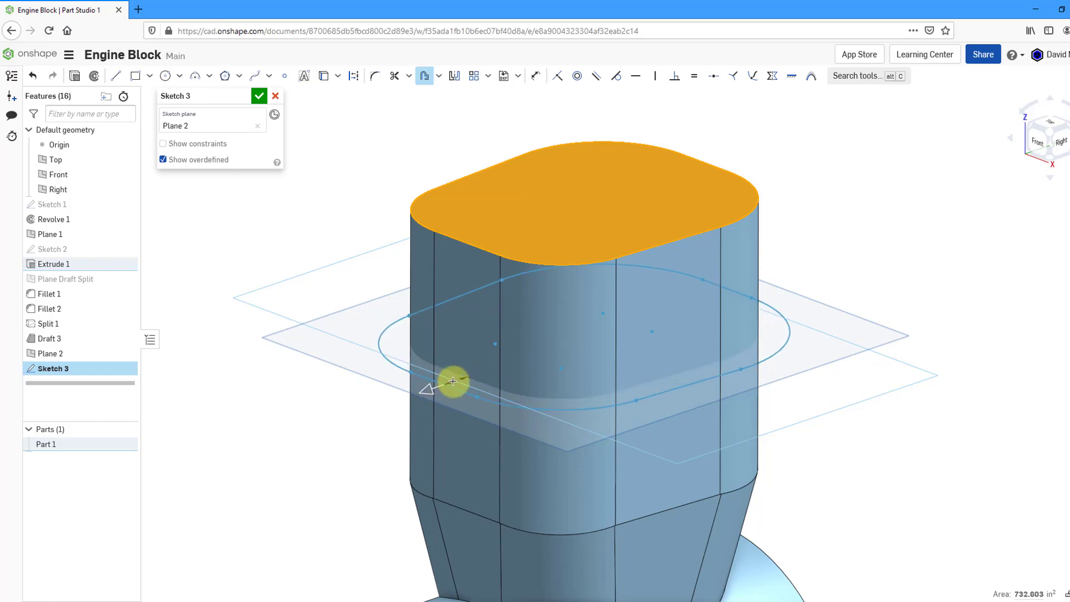
click(453, 382)
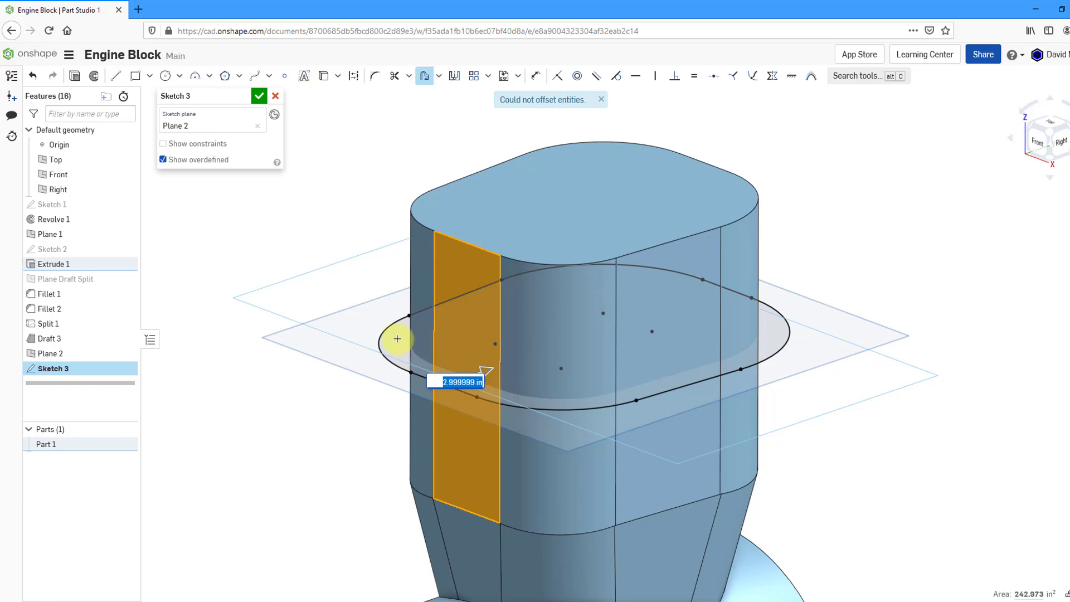
text(2.5)
key(Return)
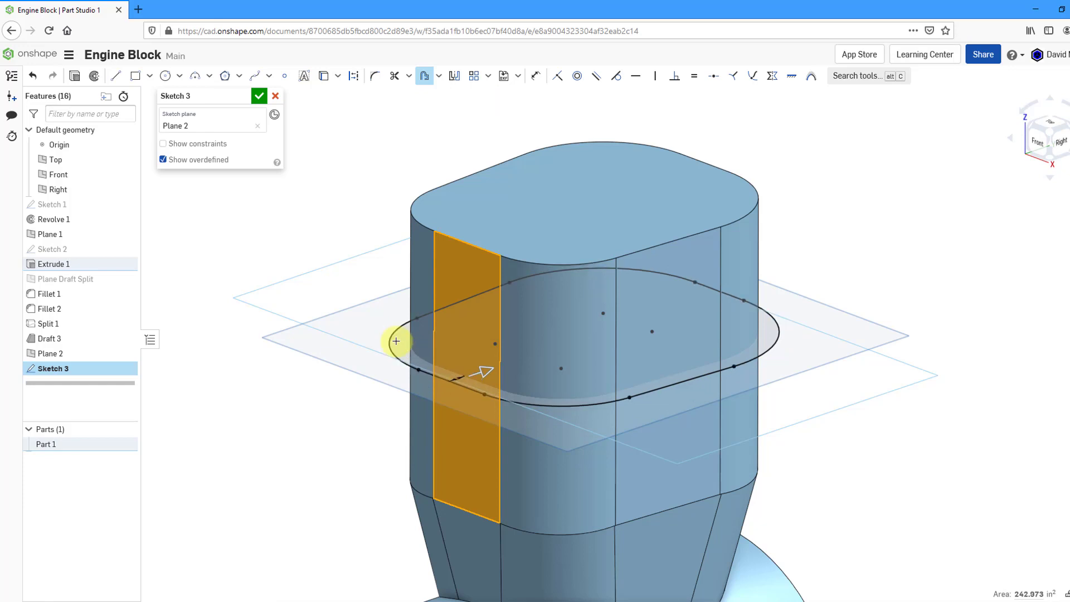
click(256, 96)
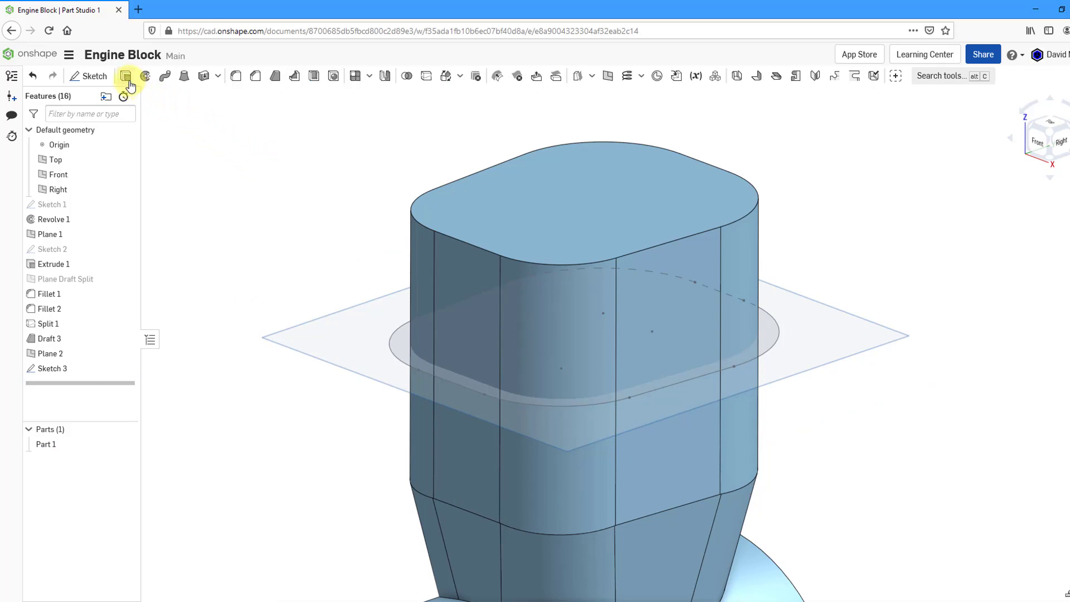
- Extrude the Sketch 3 ring symmetrically into Part 1 as Extrude 2, then hide Plane 2
key(shift+e)
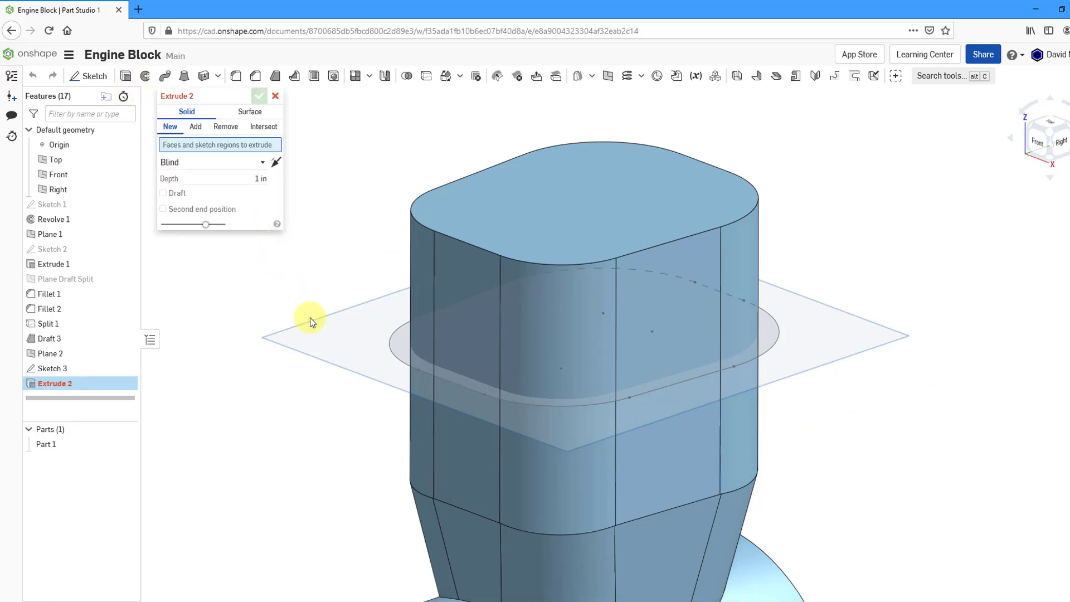
click(436, 371)
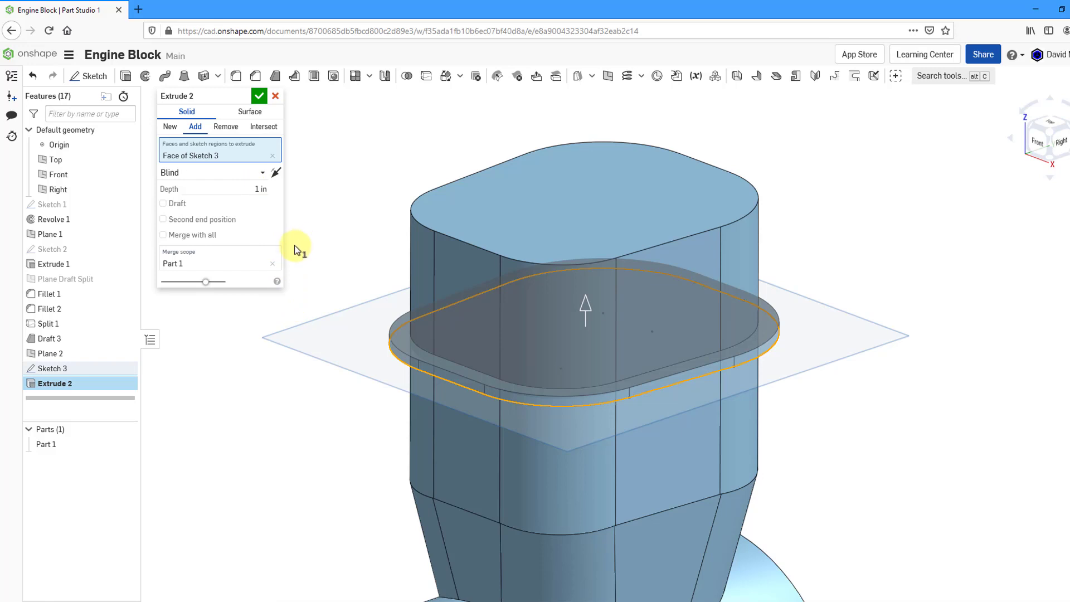
click(260, 174)
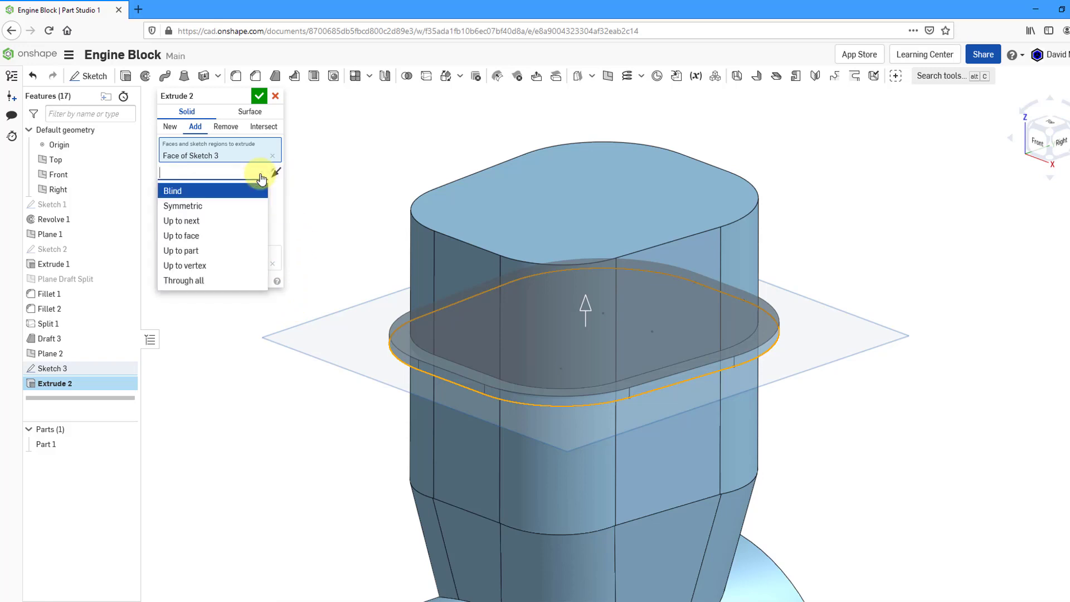
click(243, 206)
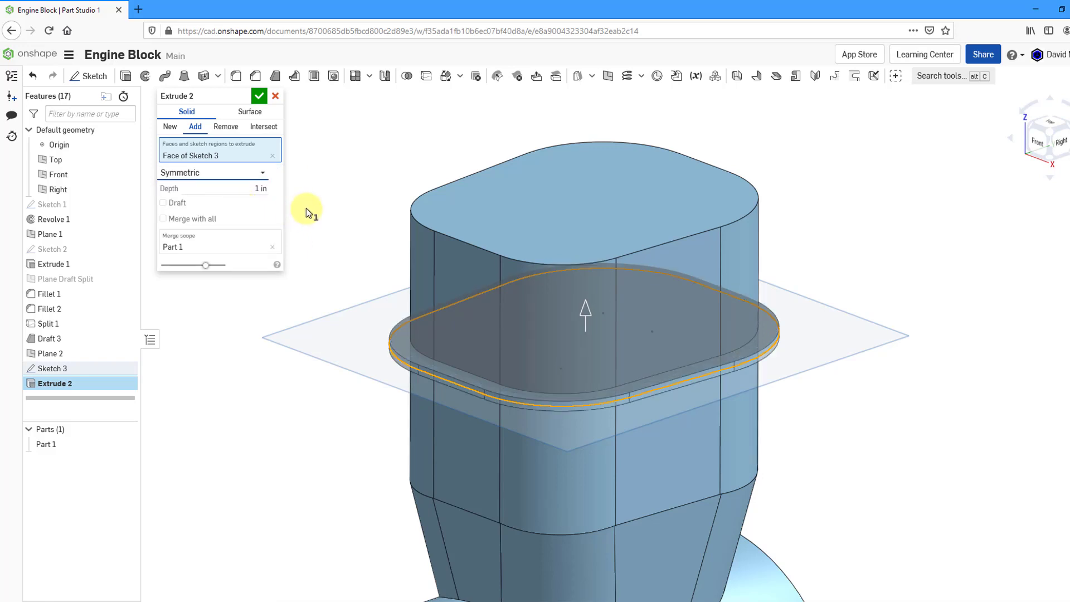
click(257, 97)
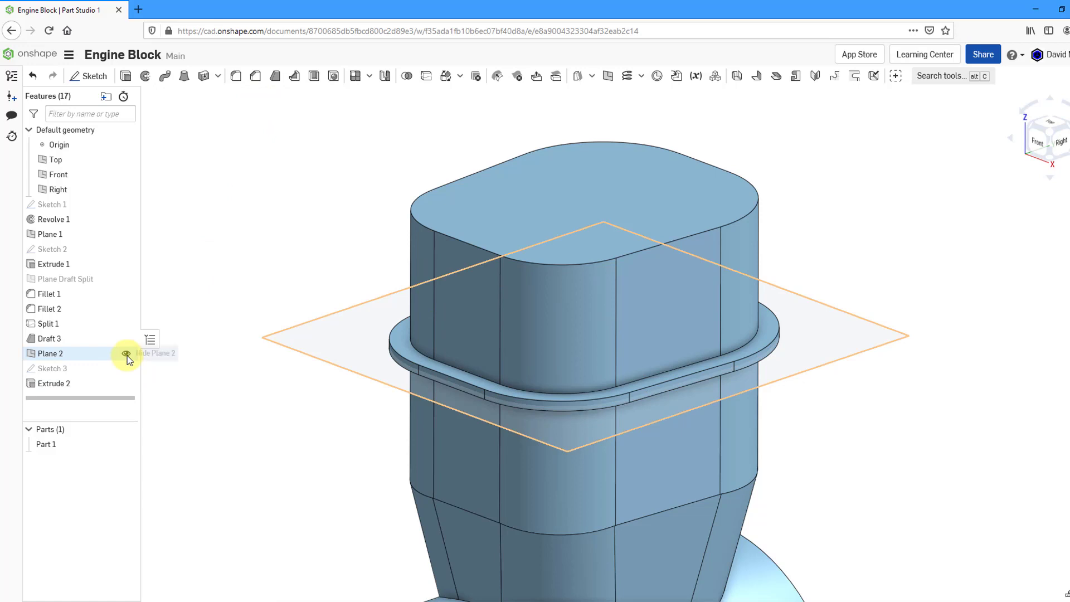
click(127, 354)
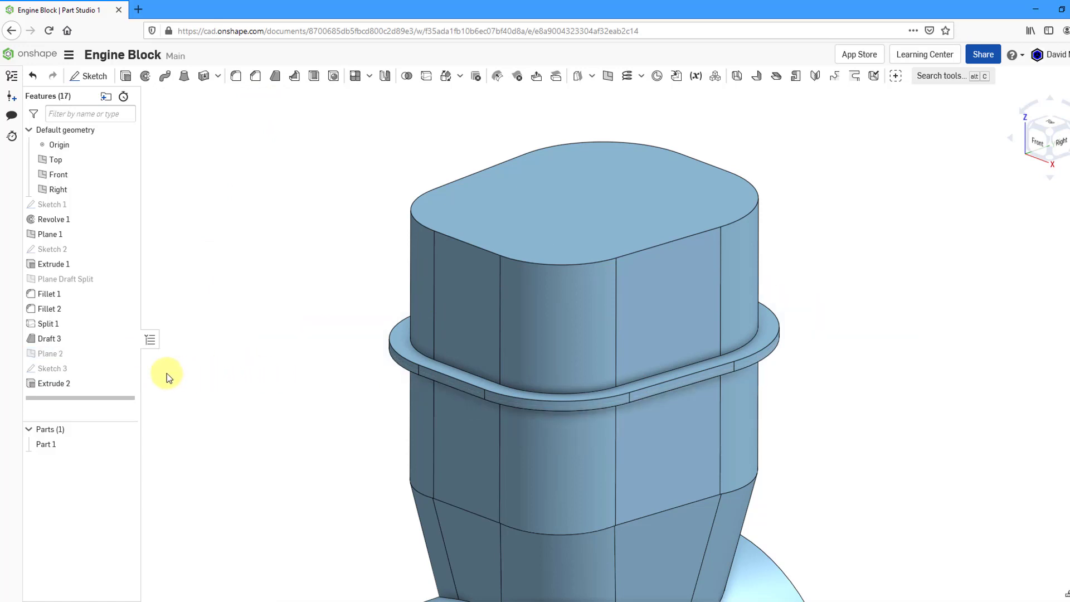
- Pattern Extrude 2 as a feature along the top face, applied per instance, 2 in apart
click(354, 77)
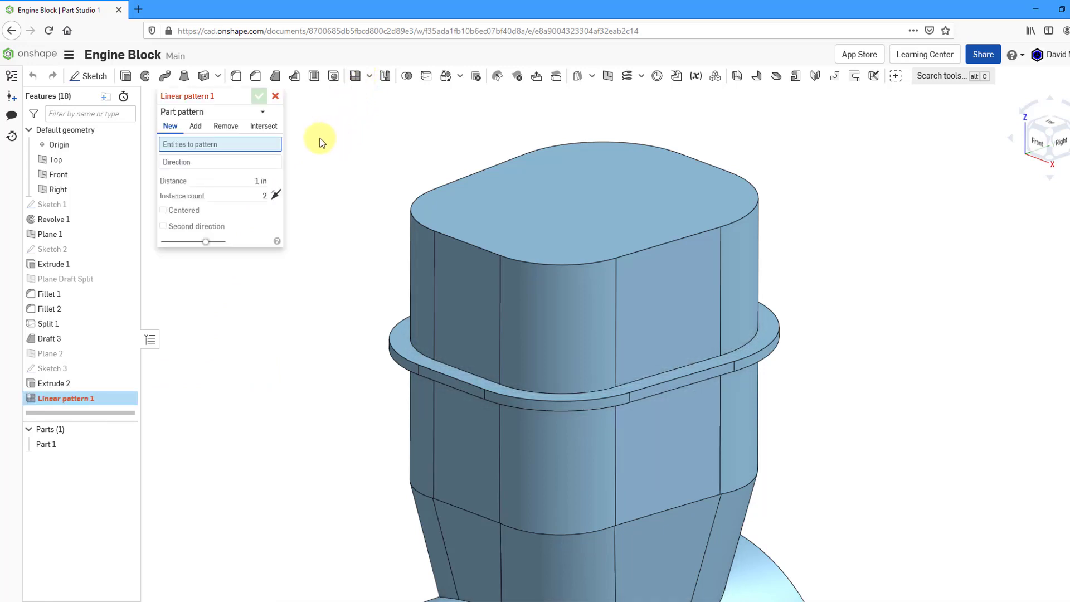
click(235, 112)
click(216, 144)
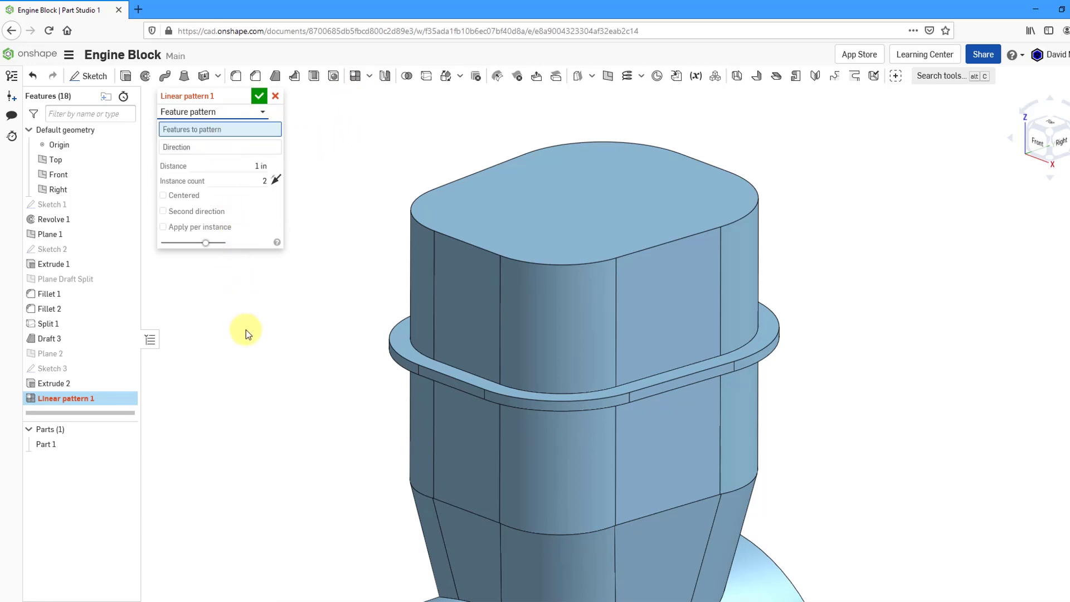
click(396, 359)
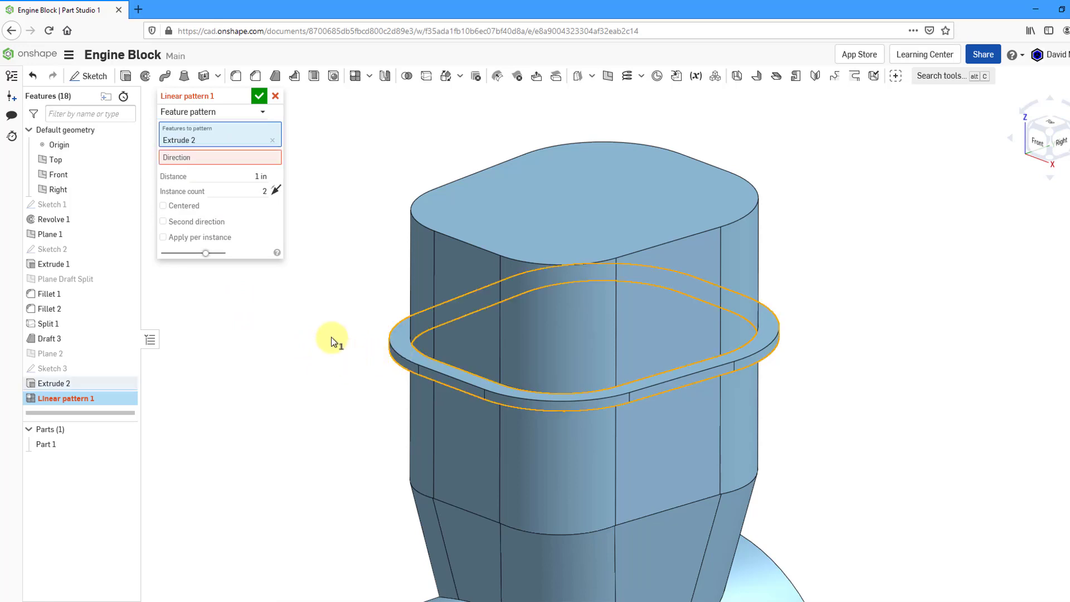
click(186, 158)
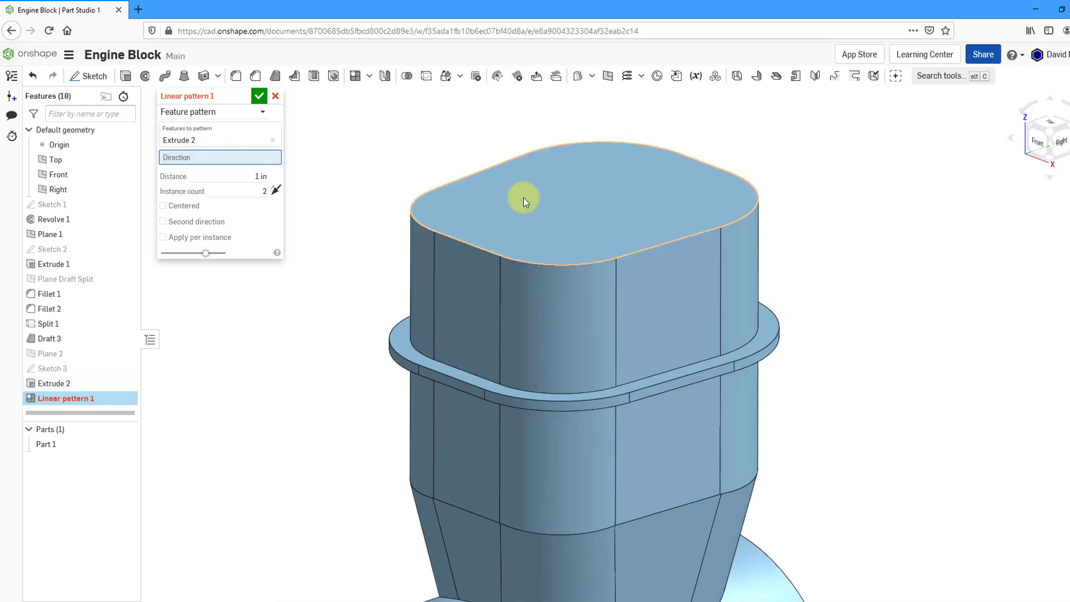
click(557, 204)
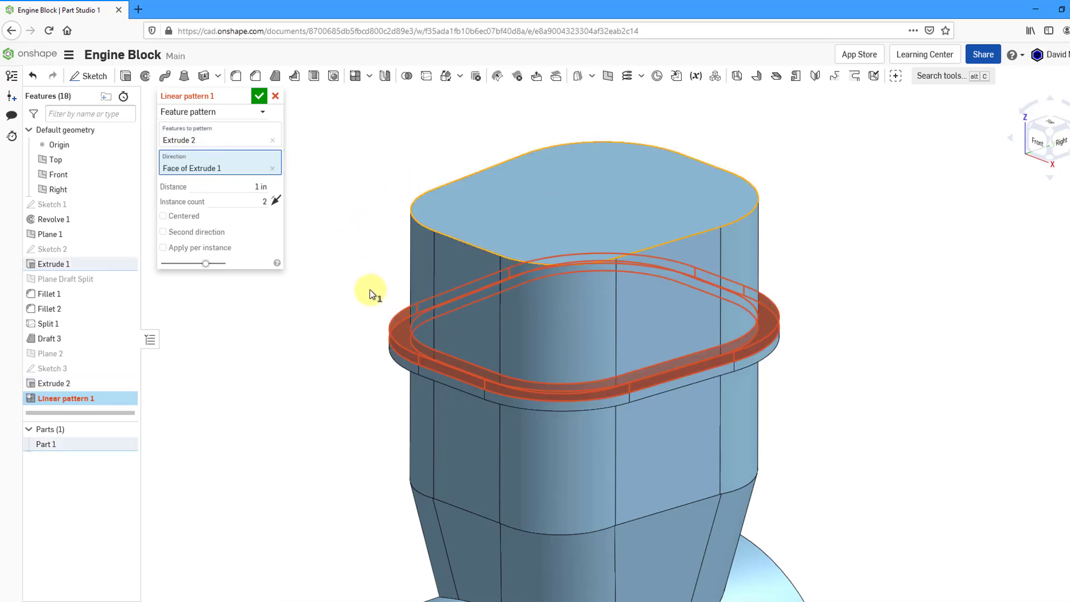
click(163, 248)
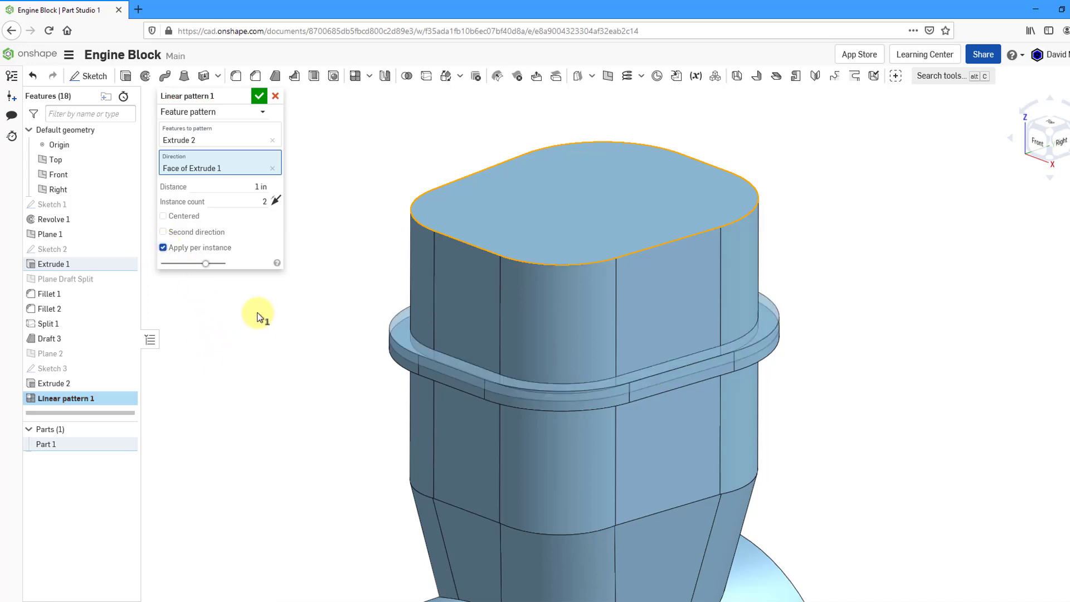
click(249, 192)
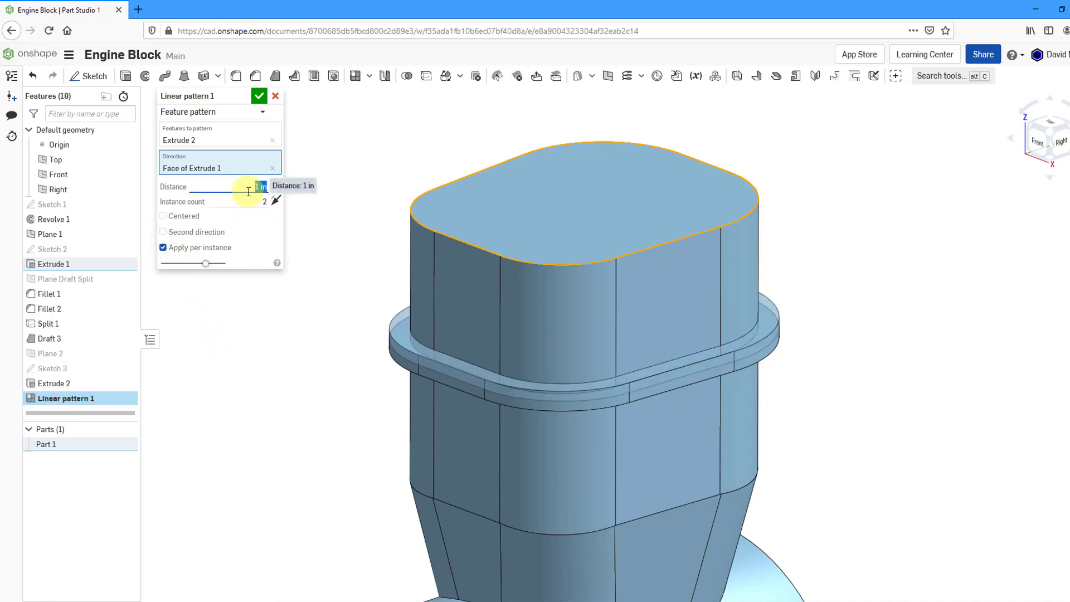
text(2)
key(Return)
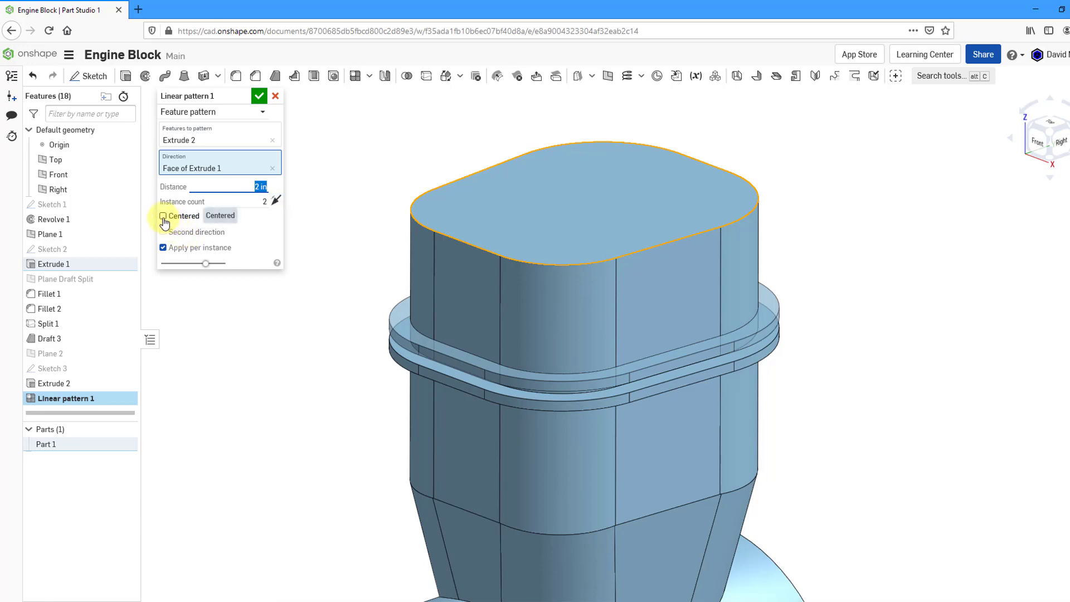
- Center the flange linear pattern on the original and raise its instance count, then accept it
click(164, 216)
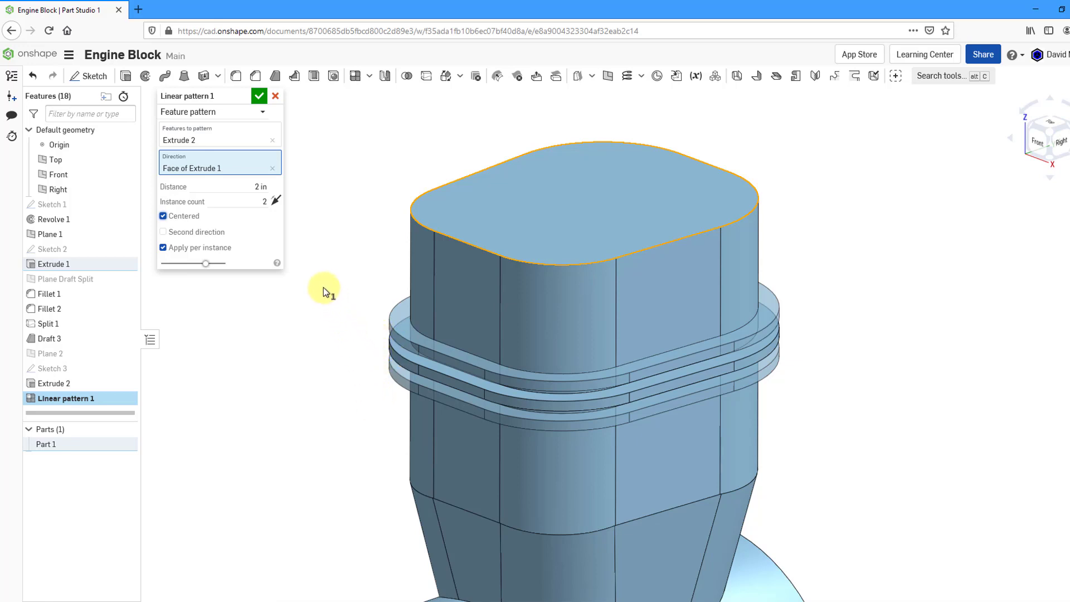
click(257, 202)
text(3)
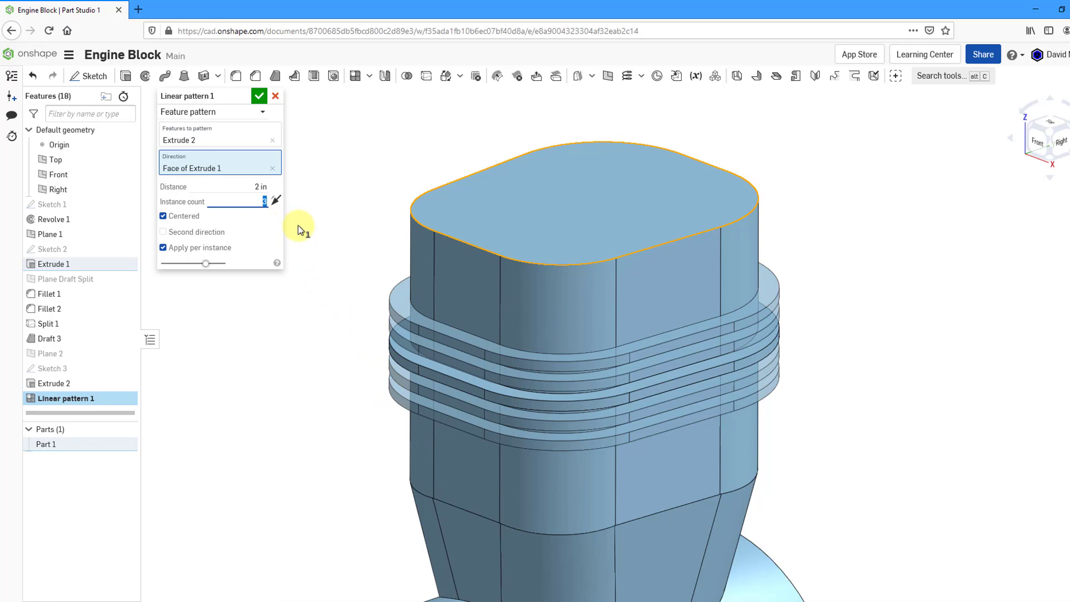
text(8)
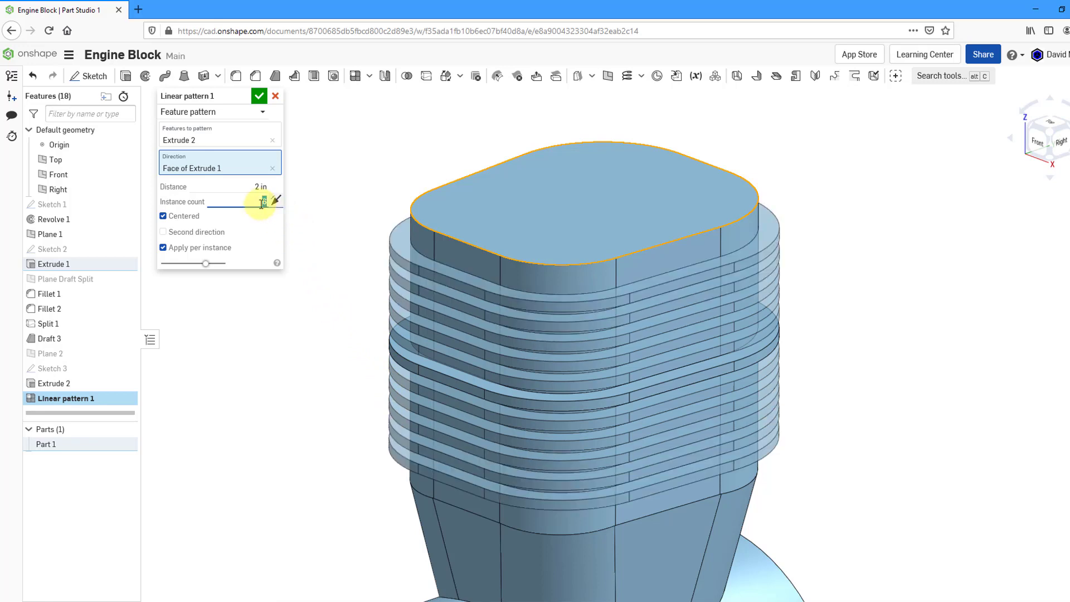
key(Up)
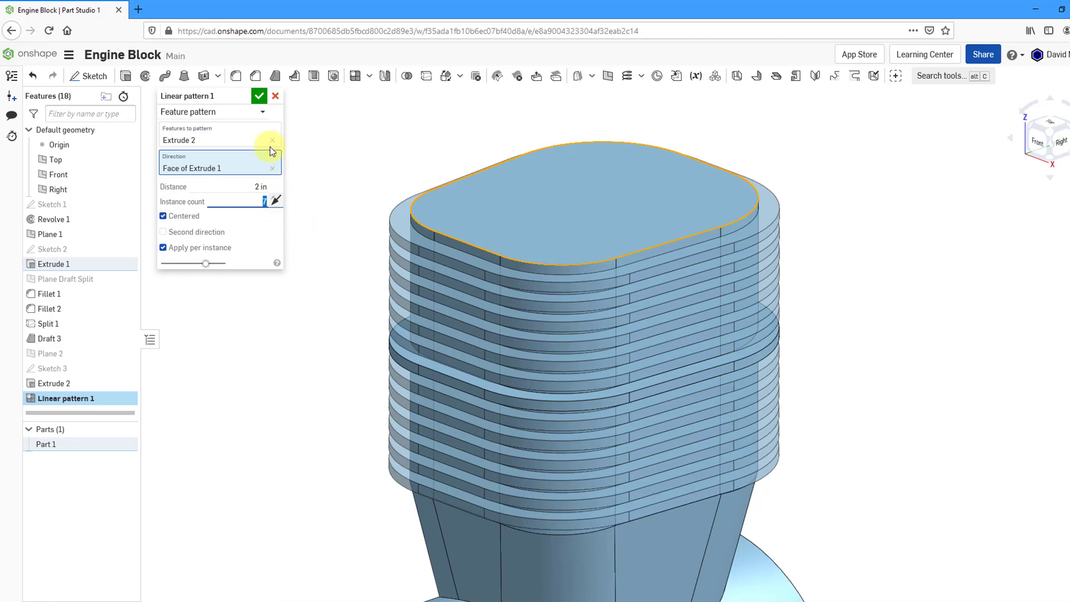
click(259, 97)
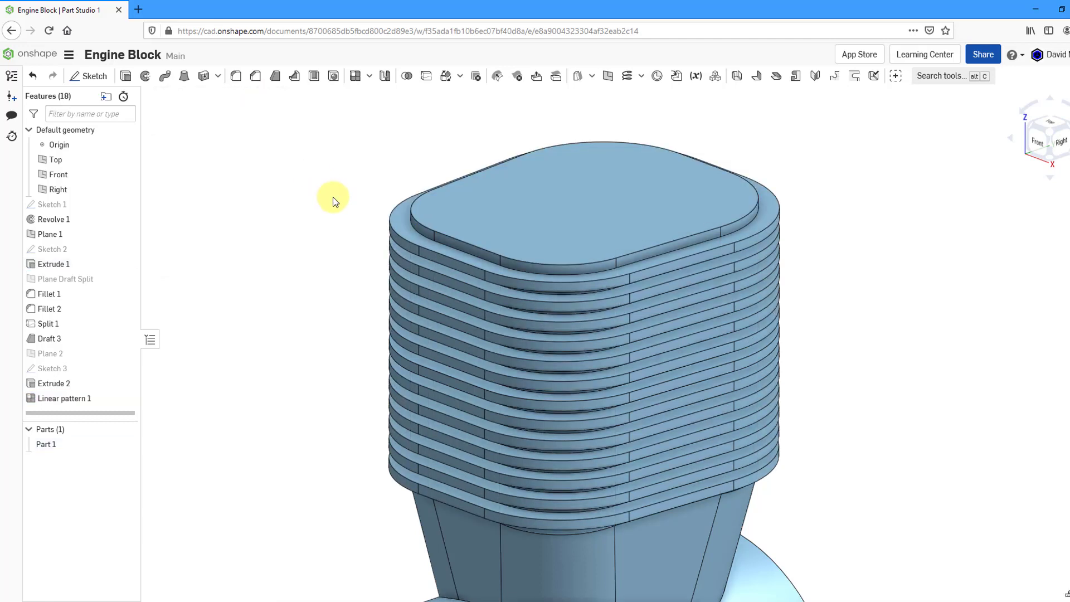
mouse_move(340, 251)
right_down()
mouse_move(346, 220)
mouse_move(341, 249)
right_up()
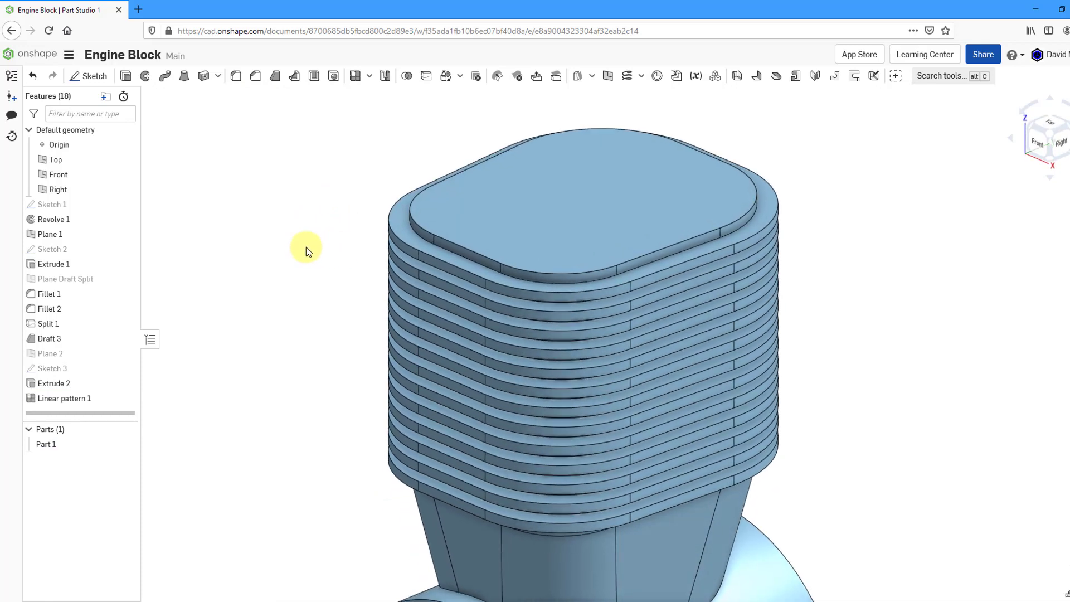